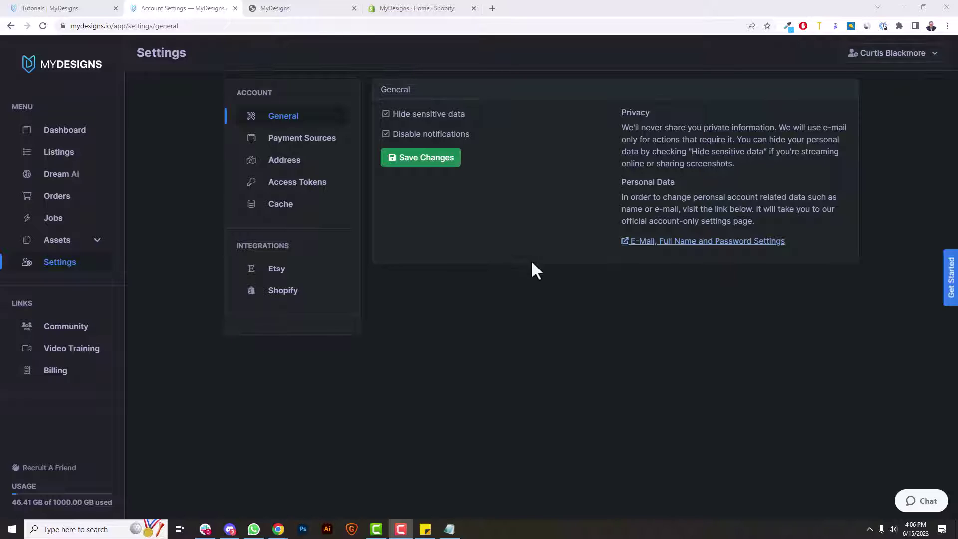
# - Bring the browser forward and go to the Shopify entry under Integrations in MyDesigns Settings
pyautogui.click(48, 270)
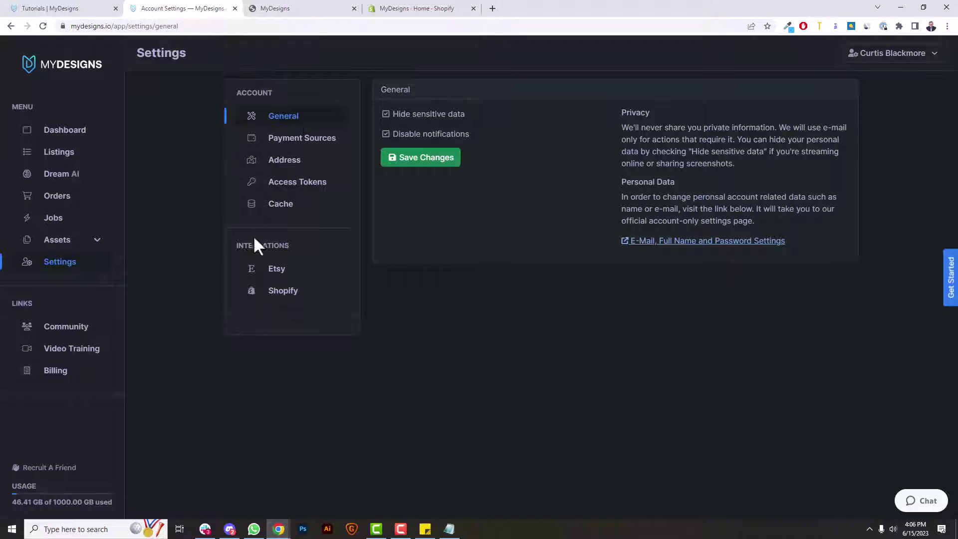
pyautogui.moveTo(292, 245); pyautogui.dragTo(297, 244)
pyautogui.click(298, 244)
# - Open the Configure Shopify page, confirm no shops are connected, and focus the shop name field
pyautogui.click(285, 296)
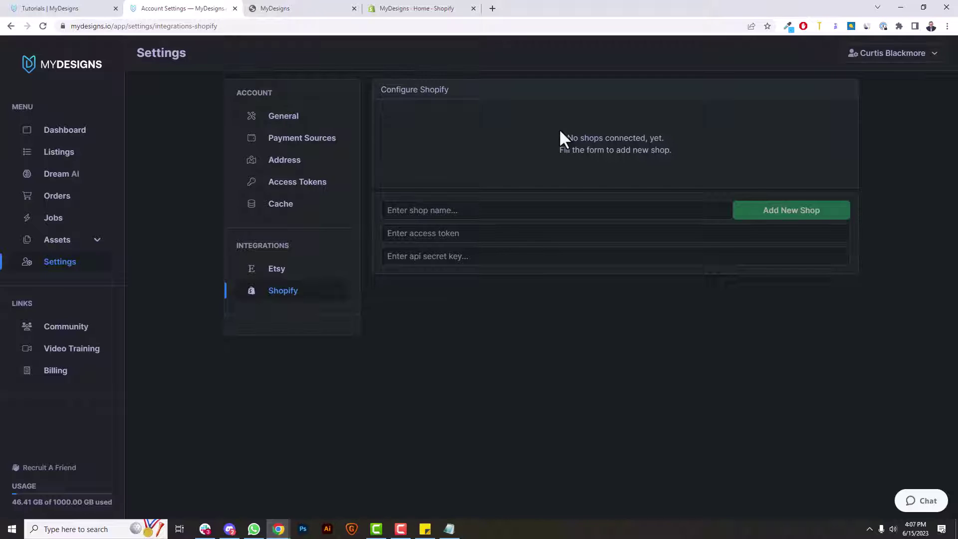
pyautogui.moveTo(560, 131); pyautogui.dragTo(689, 141)
pyautogui.click(690, 142)
pyautogui.click(449, 213)
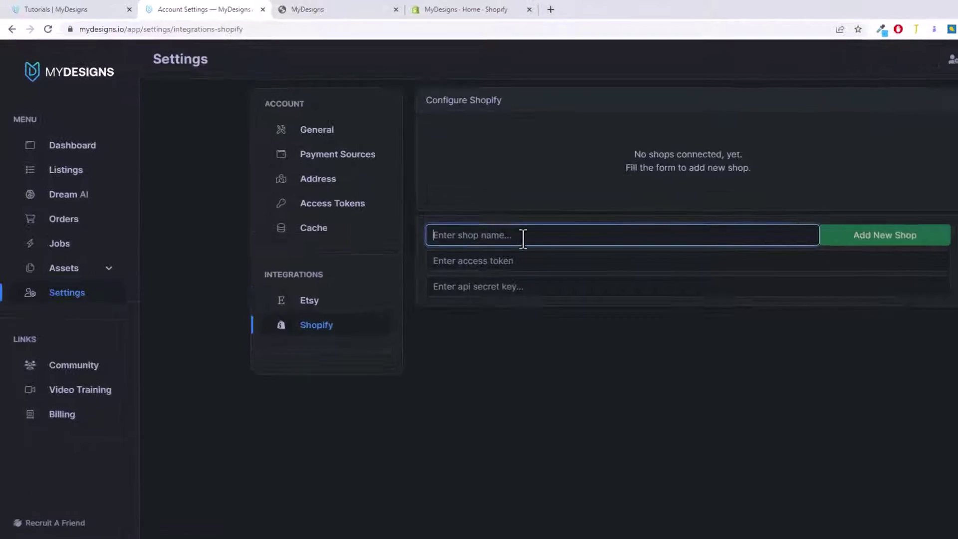
# - Switch to the storefront tab and select 'mydesigns-io' in the myshopify.com address
pyautogui.click(295, 8)
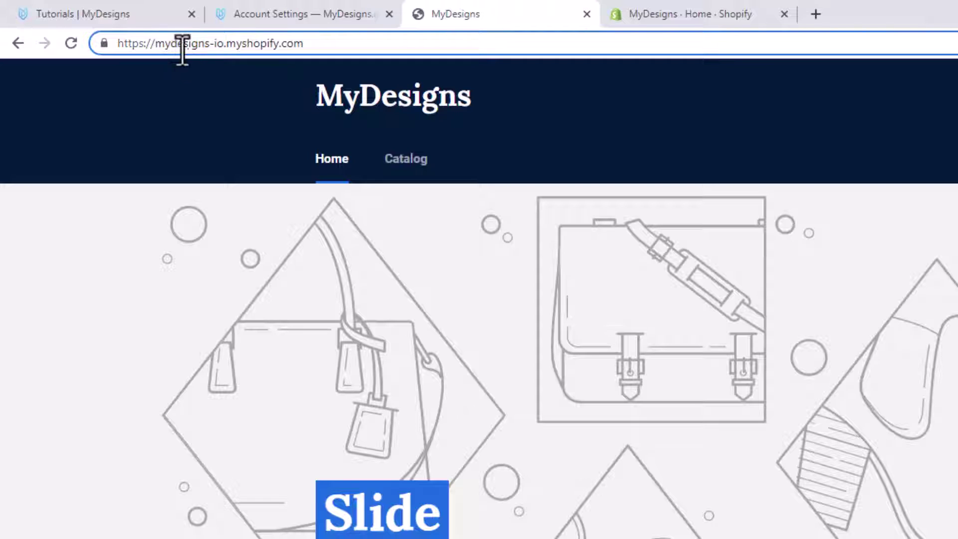
pyautogui.moveTo(155, 45); pyautogui.dragTo(225, 47)
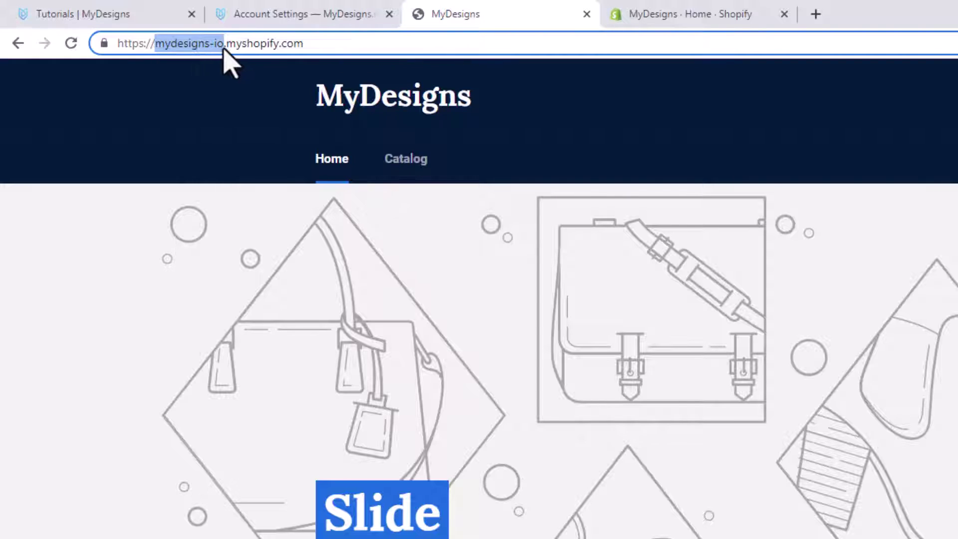
pyautogui.moveTo(223, 49); pyautogui.dragTo(156, 43)
pyautogui.hotkey('ctrl', 'c')
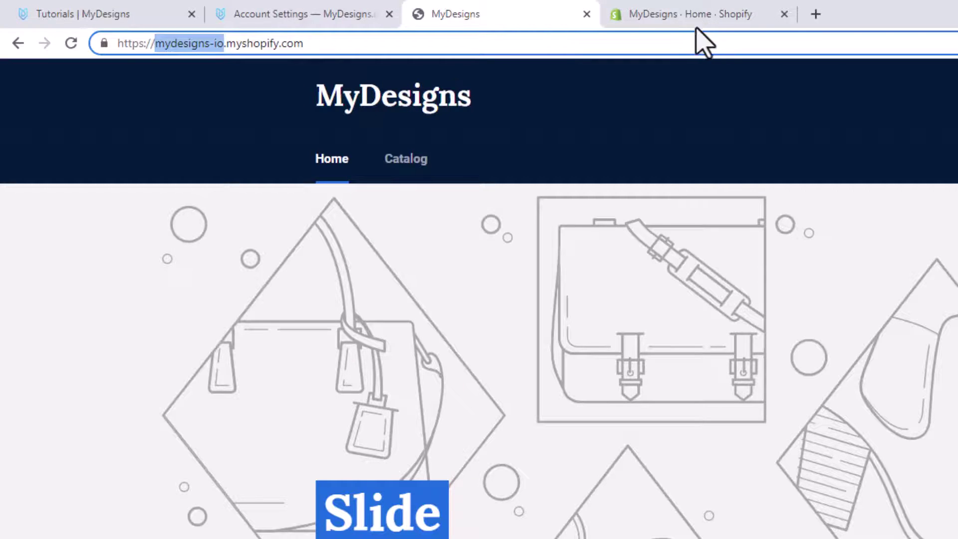
# - Paste 'mydesigns-io' as the MyDesigns shop name, then switch to the Shopify admin tab
pyautogui.click(339, 19)
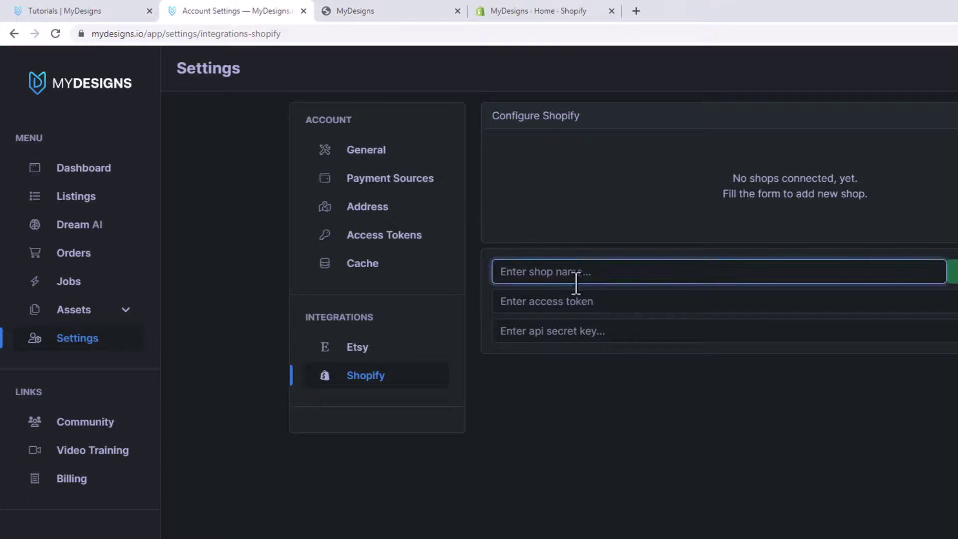
pyautogui.hotkey('ctrl', 'v')
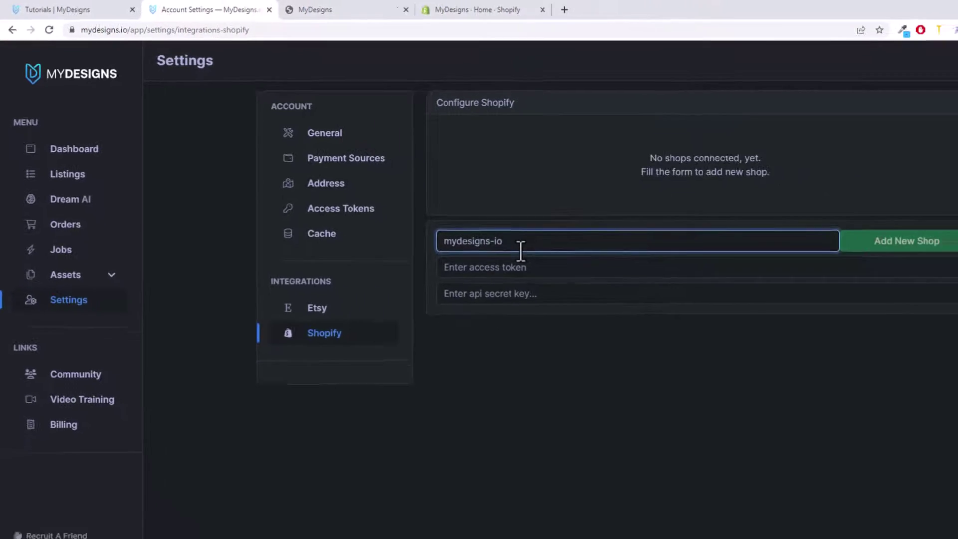
pyautogui.click(445, 239)
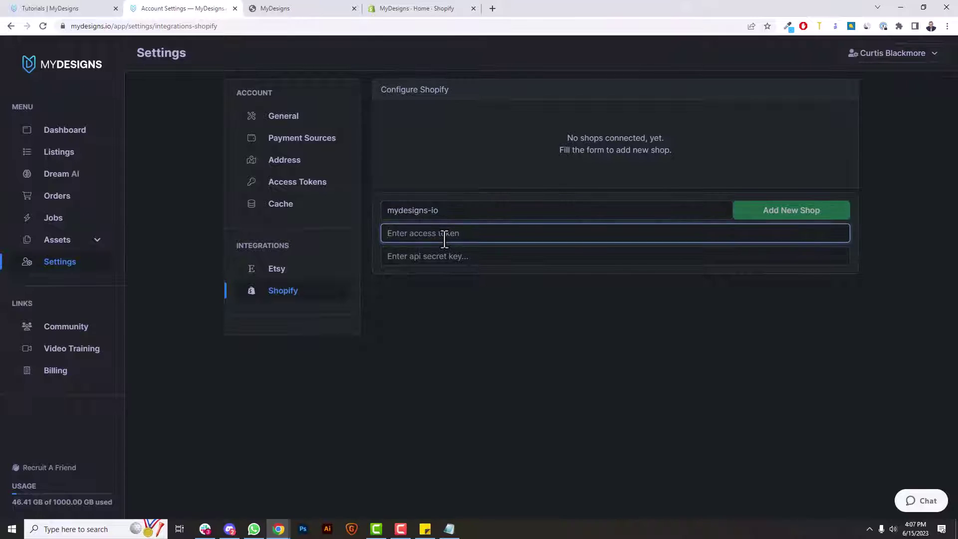
pyautogui.click(447, 257)
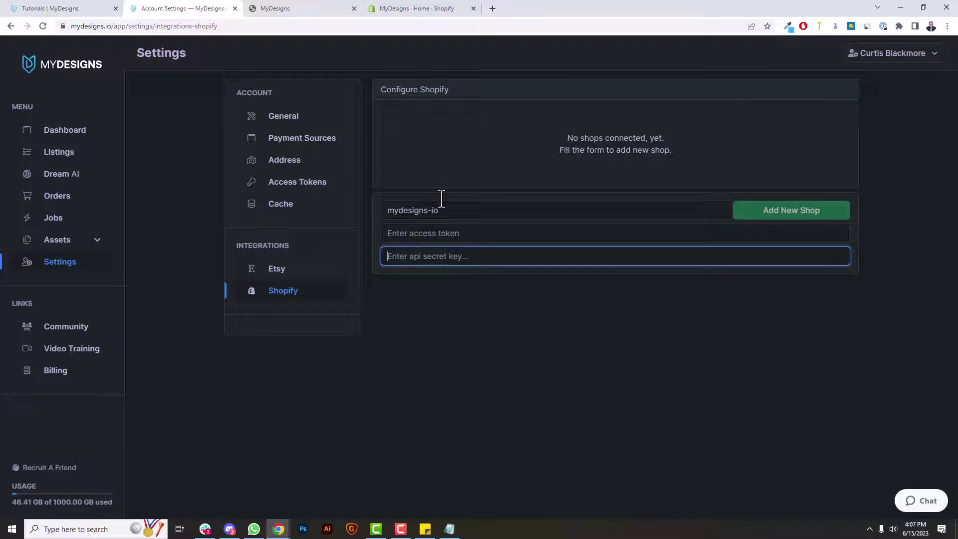
pyautogui.click(428, 9)
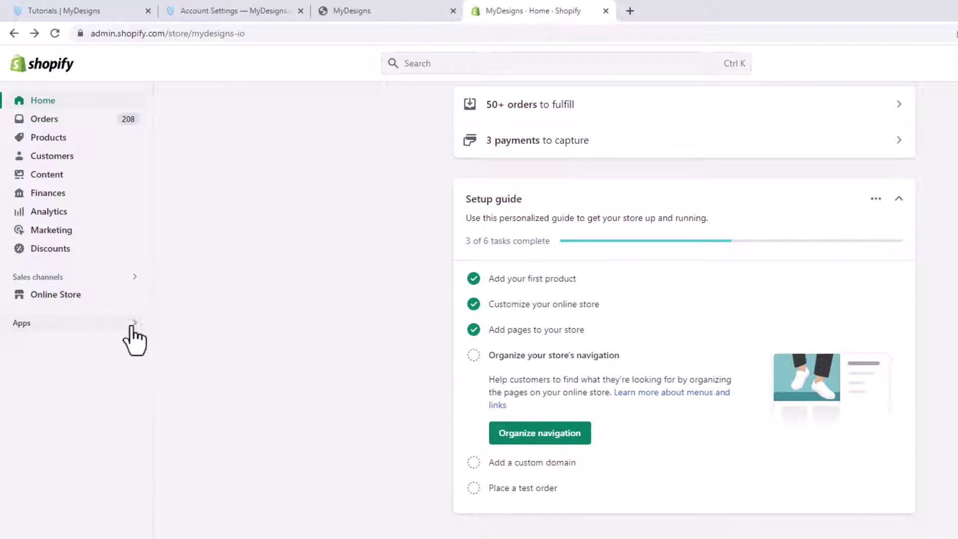
# - Go from Apps to App and sales channel settings, then to Develop apps
pyautogui.click(69, 329)
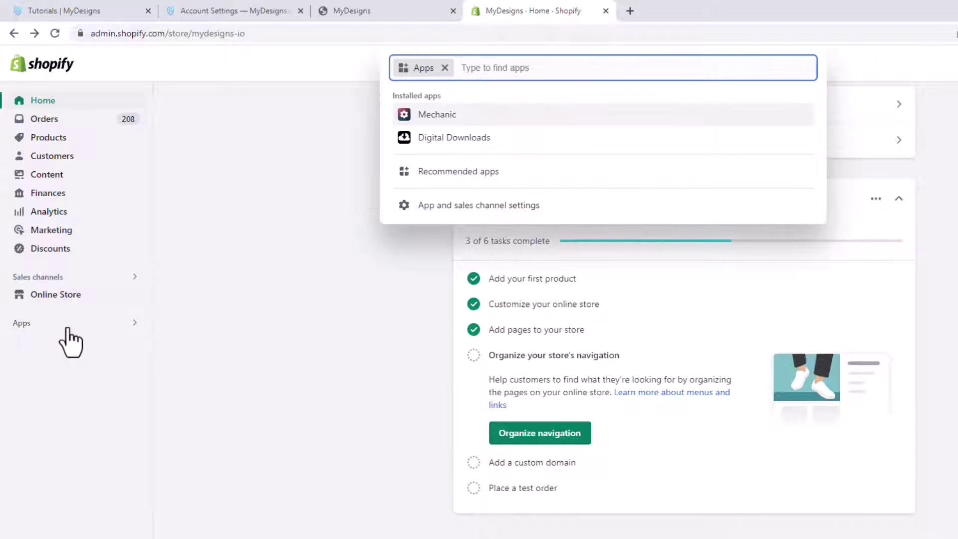
pyautogui.click(452, 207)
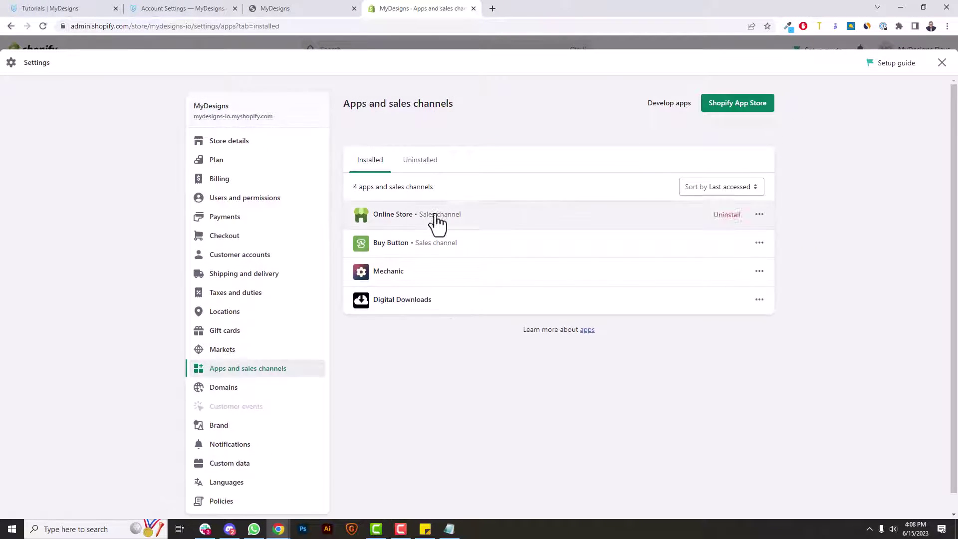
pyautogui.click(665, 106)
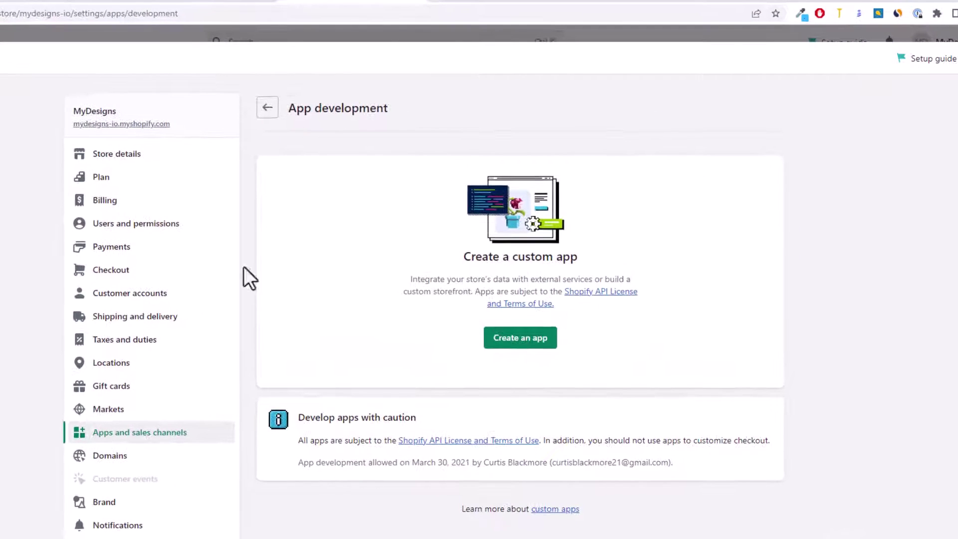
pyautogui.moveTo(466, 257); pyautogui.dragTo(603, 259)
# - Create a custom app named 'MyDesigns', keeping the existing app developer
pyautogui.click(603, 260)
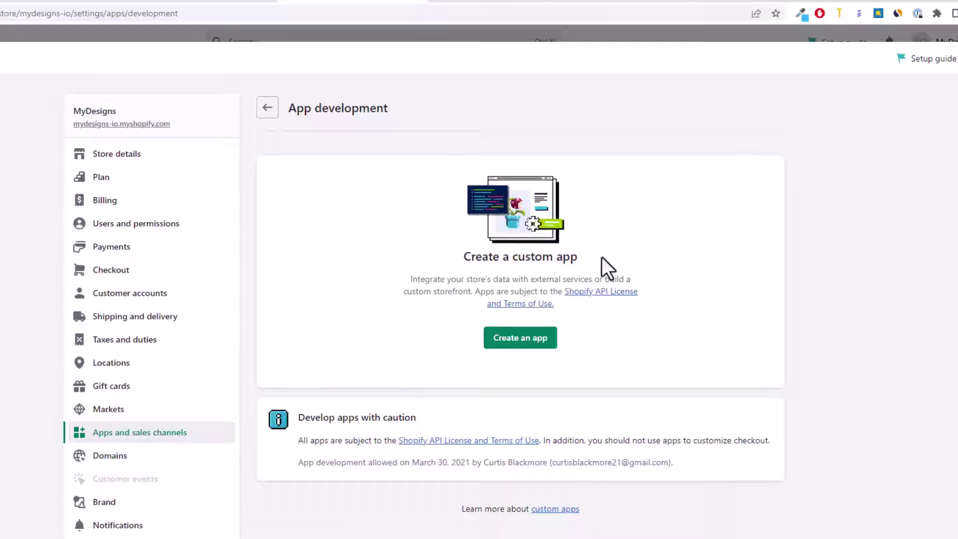
pyautogui.click(515, 344)
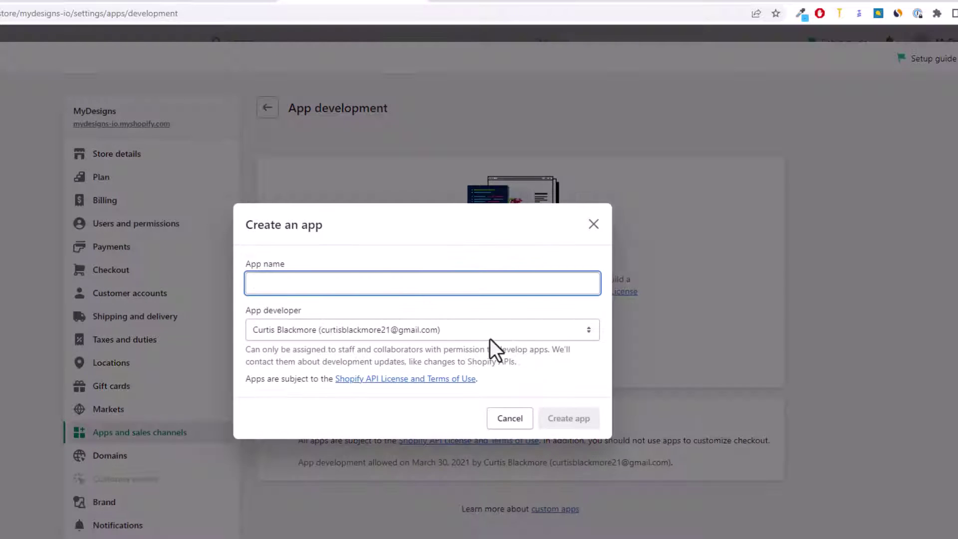
pyautogui.write('MyDesigns')
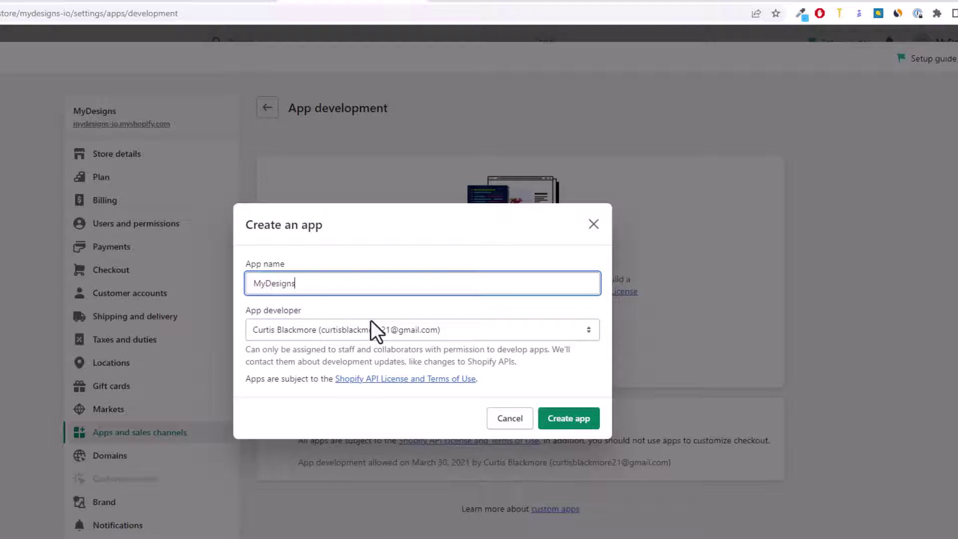
pyautogui.click(370, 322)
pyautogui.click(370, 336)
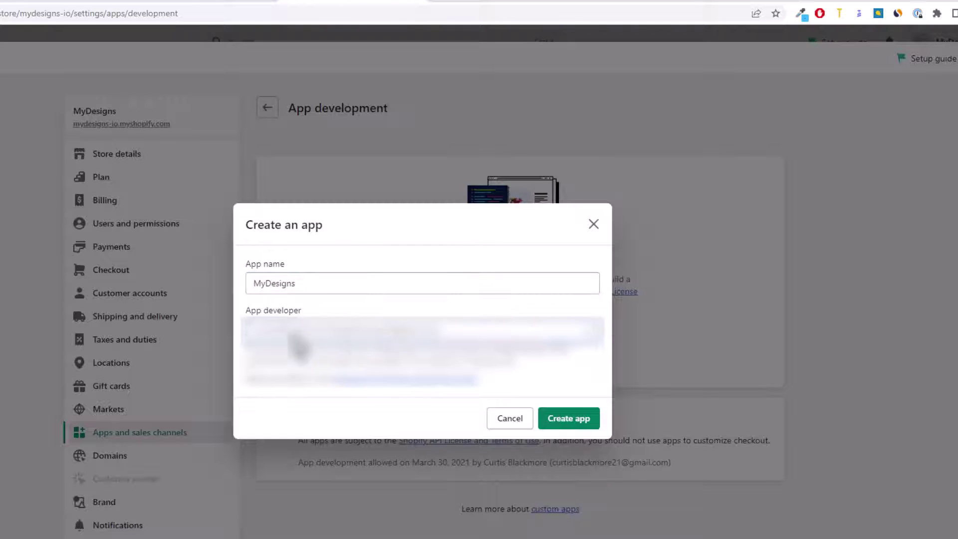
pyautogui.click(578, 425)
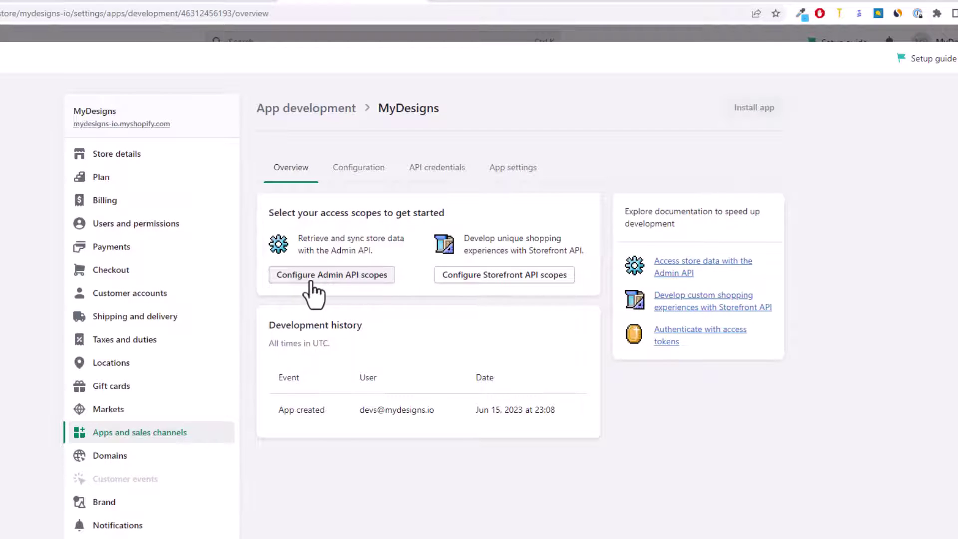
# - Open the app's Admin API access scopes configuration and browse the scope list
pyautogui.click(325, 279)
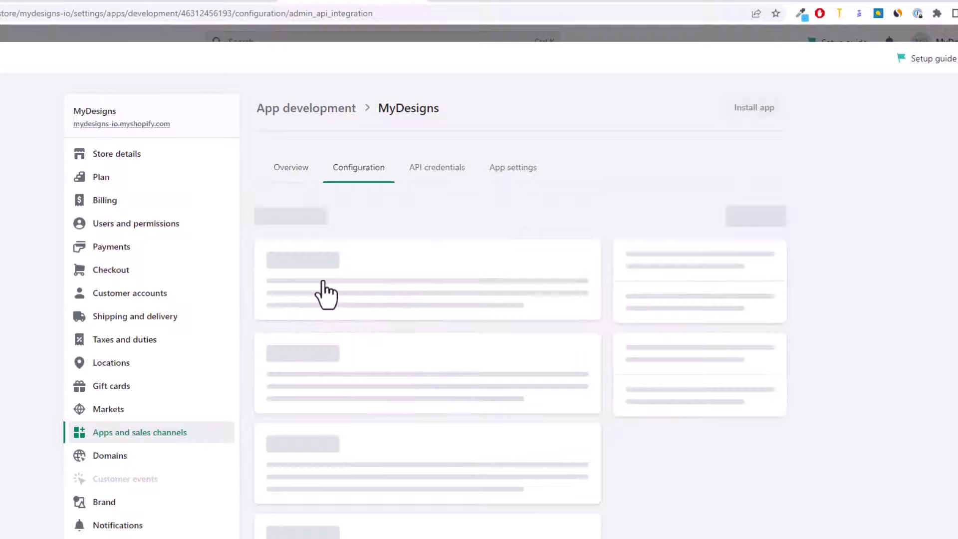
pyautogui.scroll(-1, 330, 287)
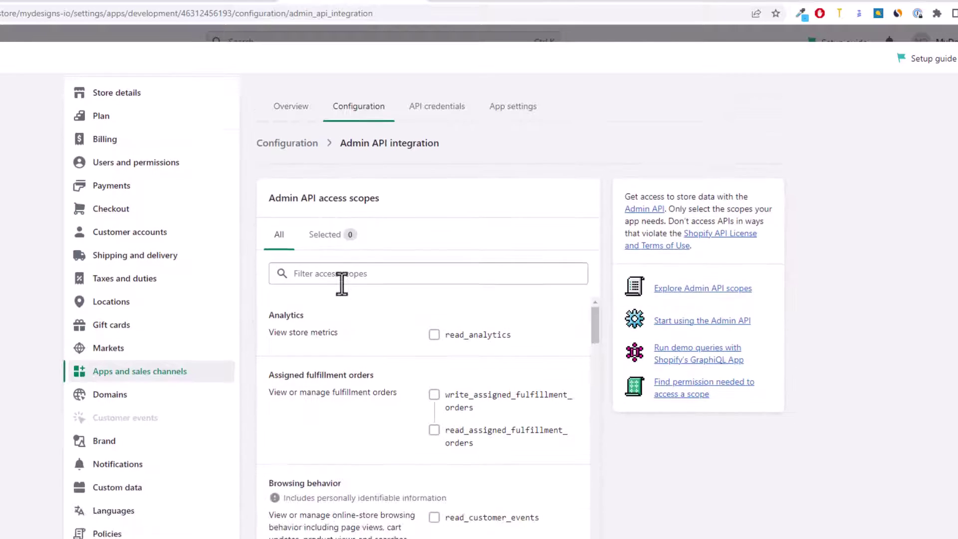
pyautogui.click(335, 278)
pyautogui.scroll(-20, 447, 342)
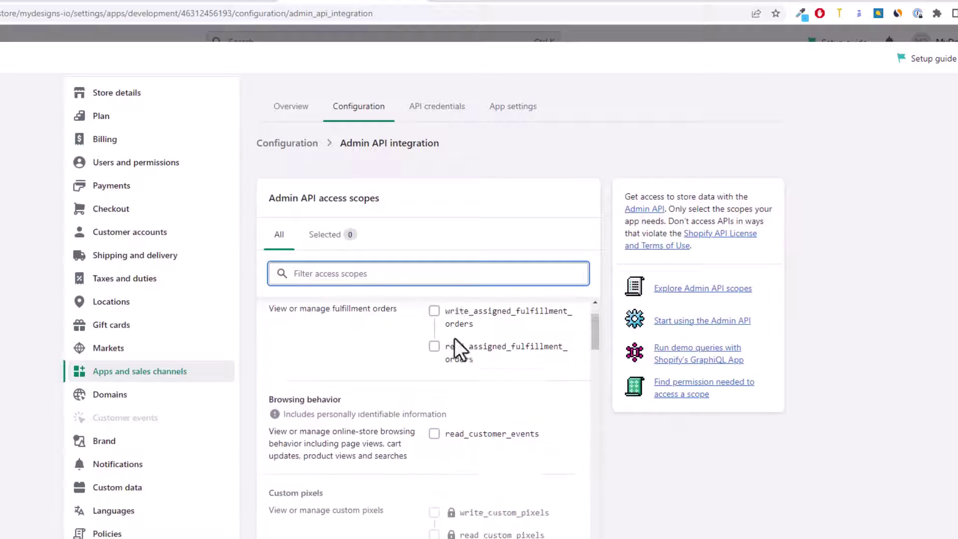
pyautogui.scroll(-5, 468, 349)
pyautogui.scroll(15, 462, 384)
pyautogui.scroll(1, 460, 378)
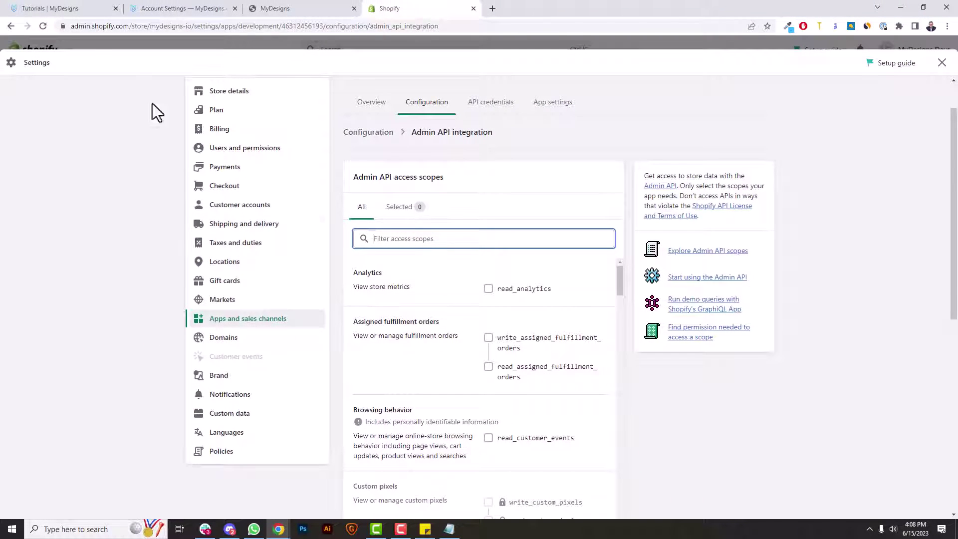
# - Scroll the Shopify tutorial to the code block listing the 18 required Admin API scopes
pyautogui.click(38, 8)
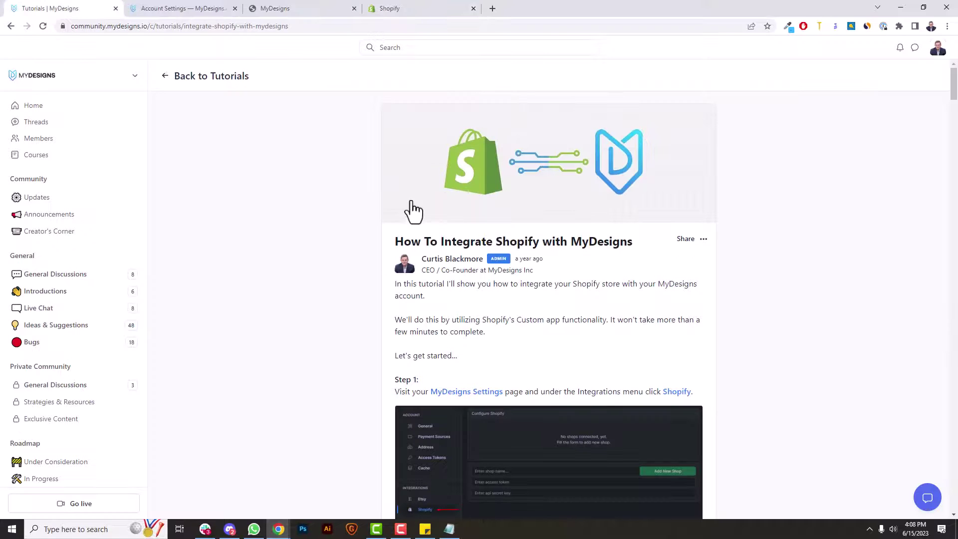
pyautogui.scroll(-5, 96, 289)
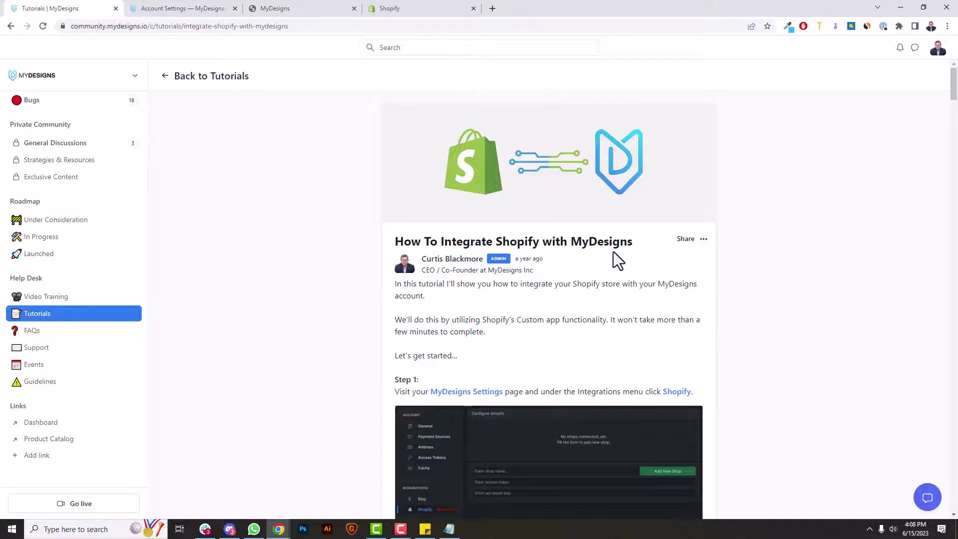
pyautogui.scroll(-18, 613, 256)
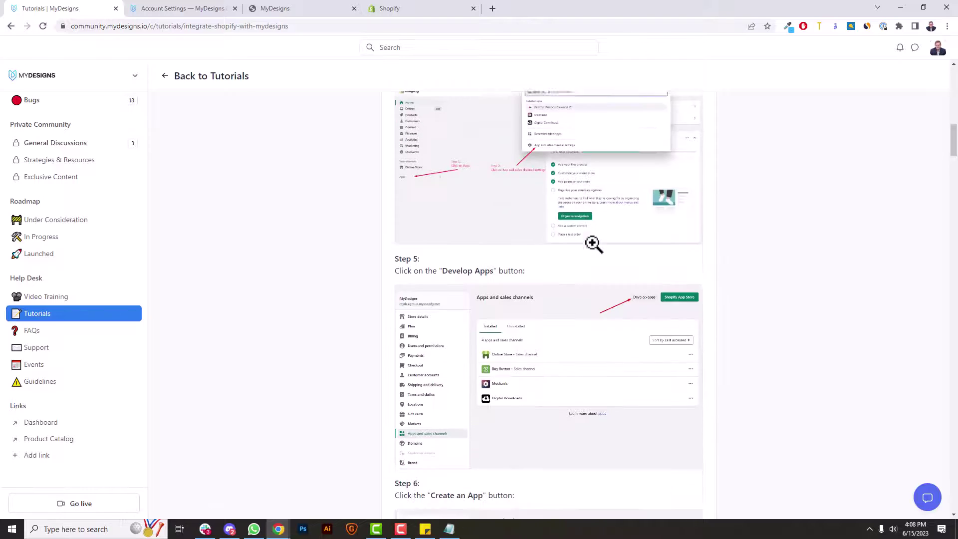
pyautogui.scroll(-20, 593, 244)
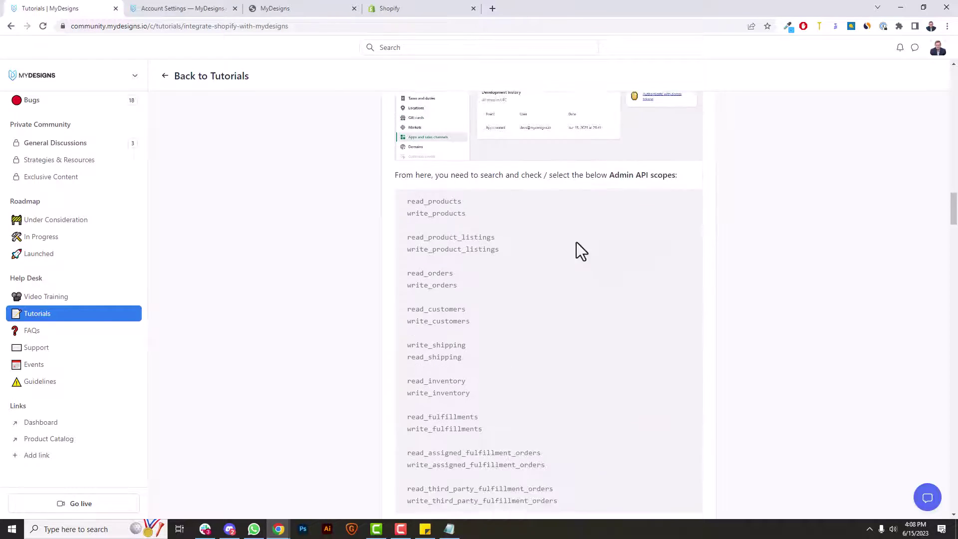
pyautogui.moveTo(387, 190); pyautogui.dragTo(688, 191)
pyautogui.moveTo(412, 215); pyautogui.dragTo(505, 287)
pyautogui.click(510, 308)
pyautogui.scroll(-1, 451, 236)
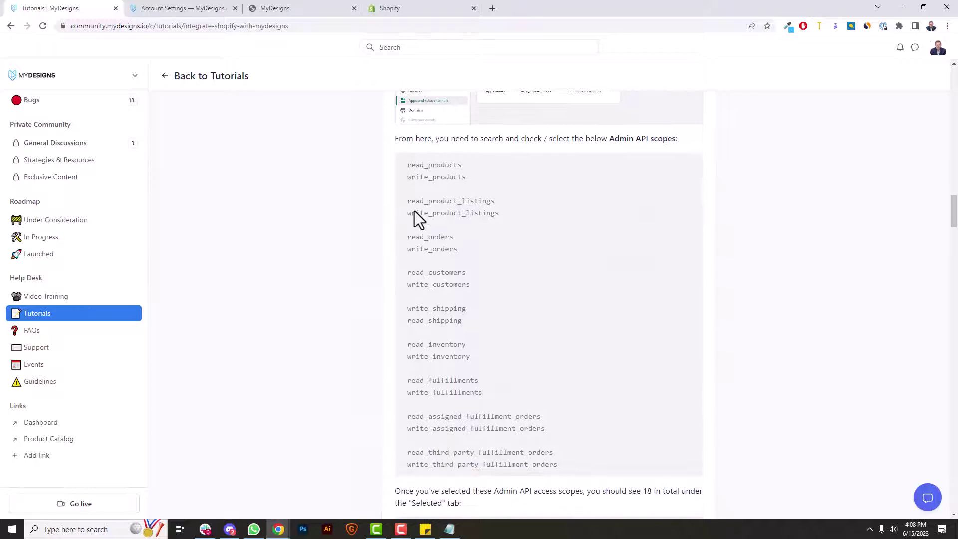
pyautogui.scroll(-2, 466, 225)
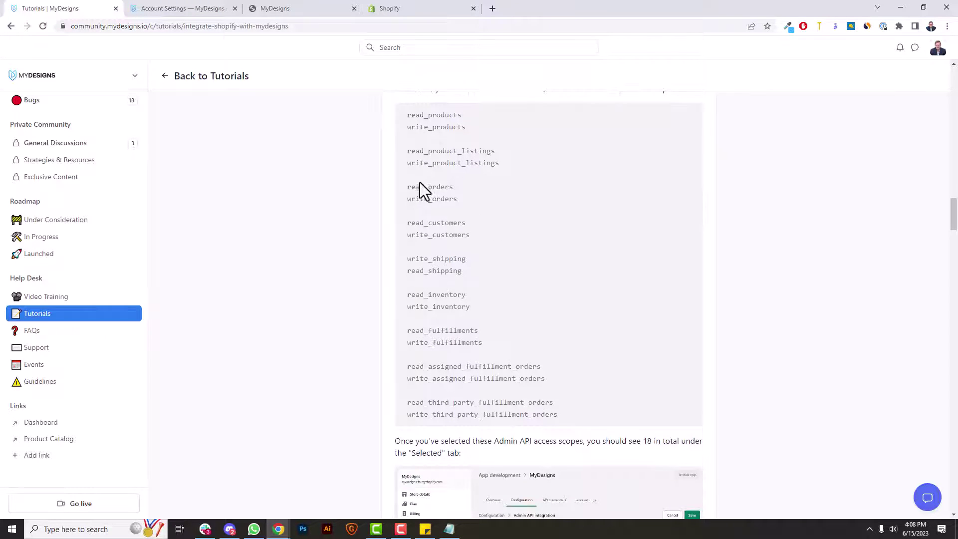
pyautogui.scroll(2, 475, 295)
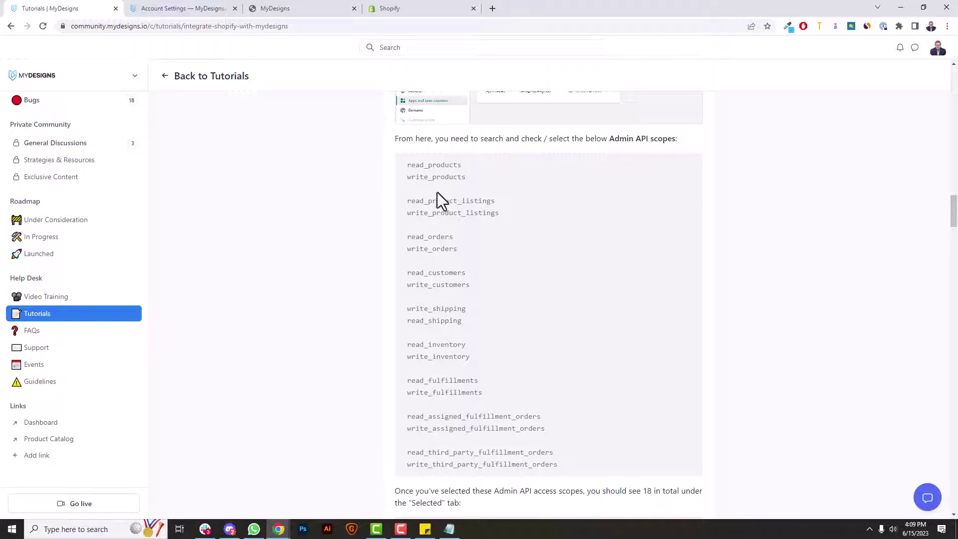
# - Close the tutorial and grant read/write_products and read/write_product_listings
pyautogui.middleClick(63, 8)
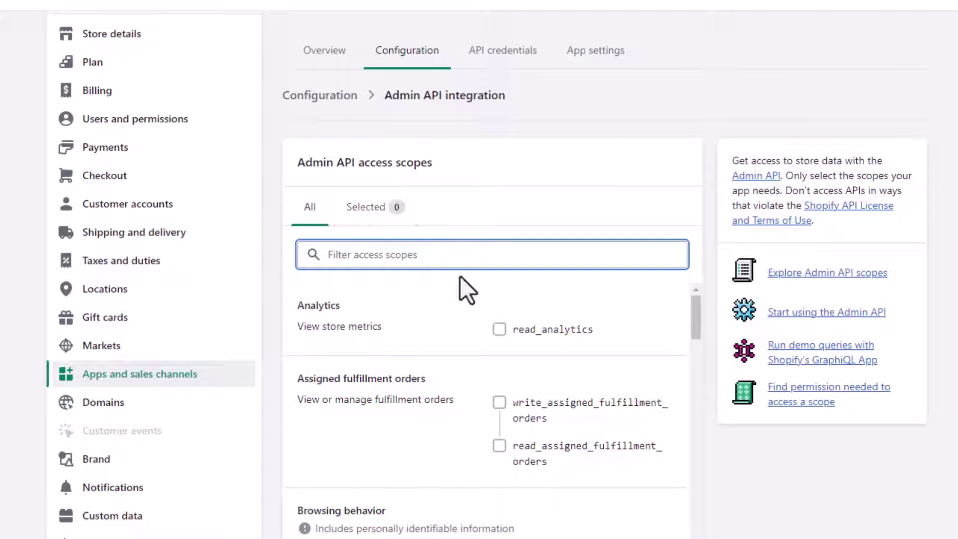
pyautogui.write('read_')
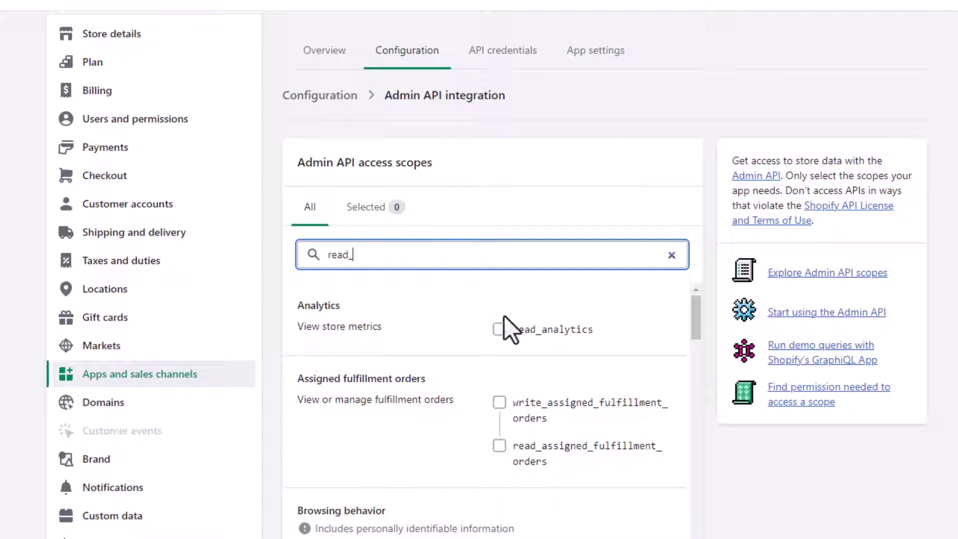
pyautogui.write('products')
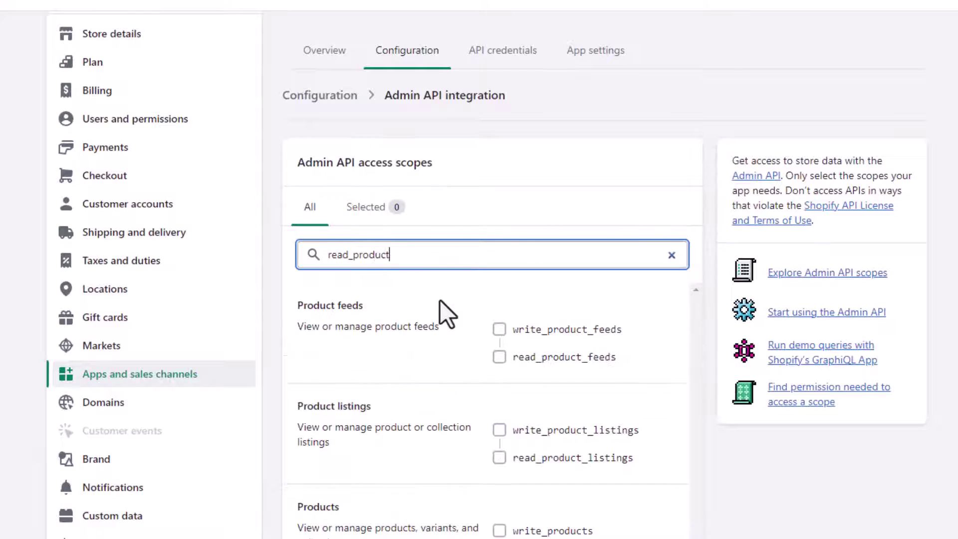
pyautogui.click(529, 329)
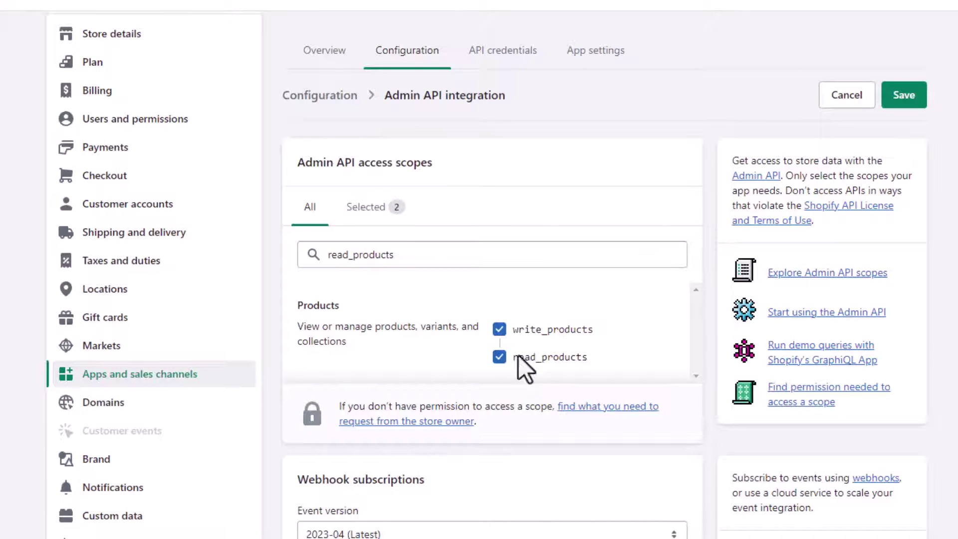
pyautogui.click(477, 251)
pyautogui.doubleClick(478, 252)
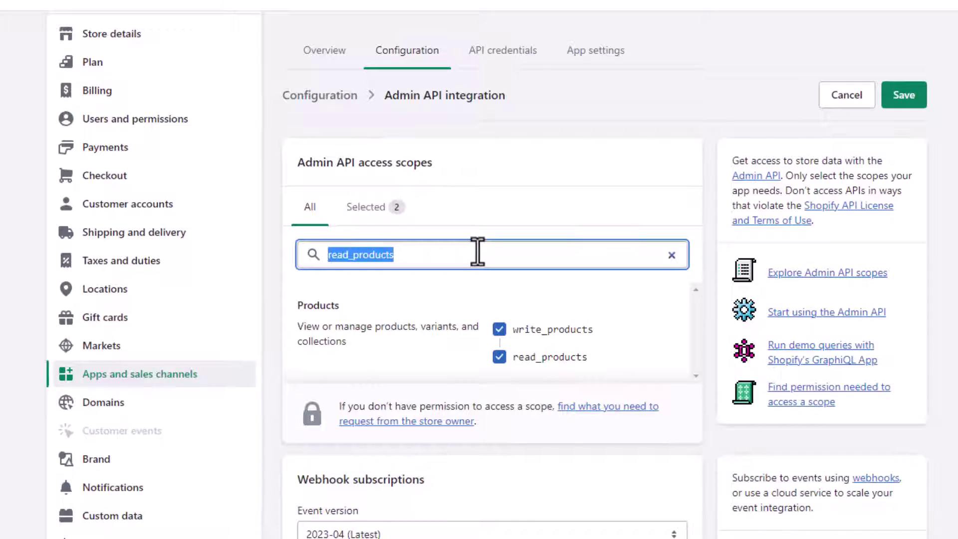
pyautogui.write('read_product')
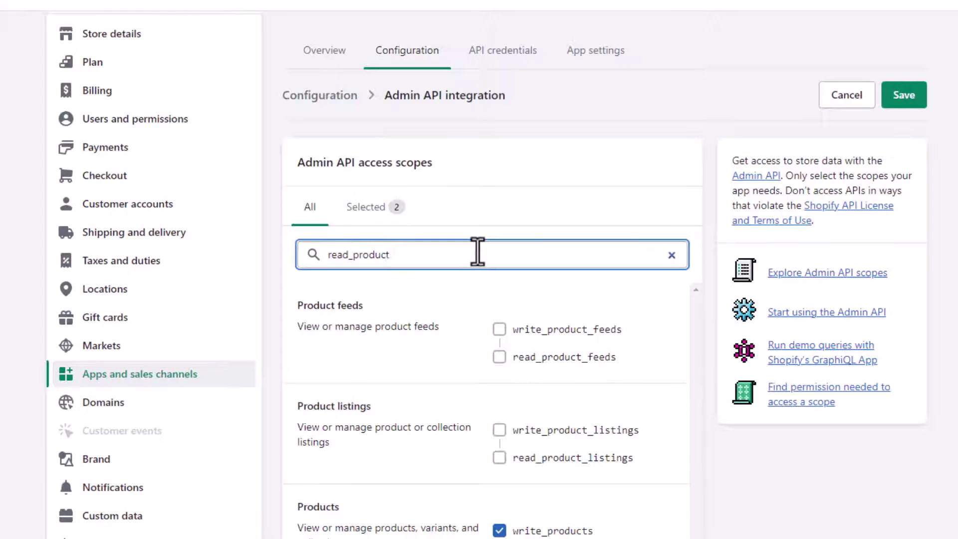
pyautogui.write('_listing')
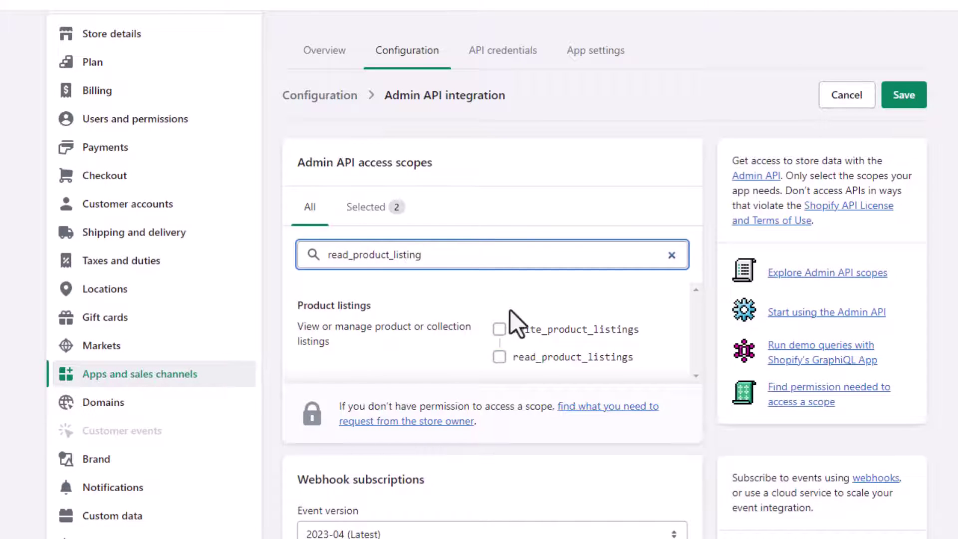
pyautogui.click(527, 357)
pyautogui.click(532, 330)
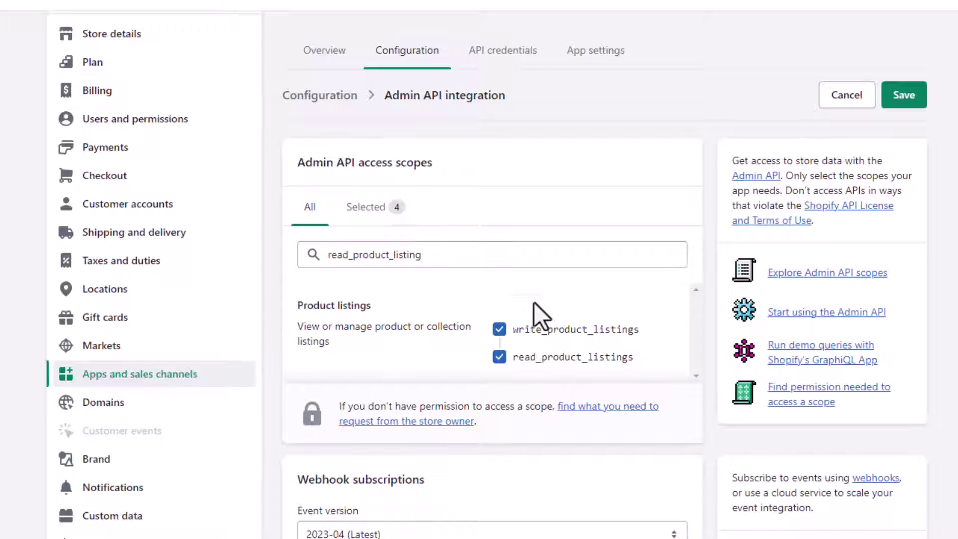
# - Filter for orders and grant read_orders and write_orders
pyautogui.click(500, 257)
pyautogui.hotkey('ctrl', 'a')
pyautogui.write('read_orders')
pyautogui.click(524, 379)
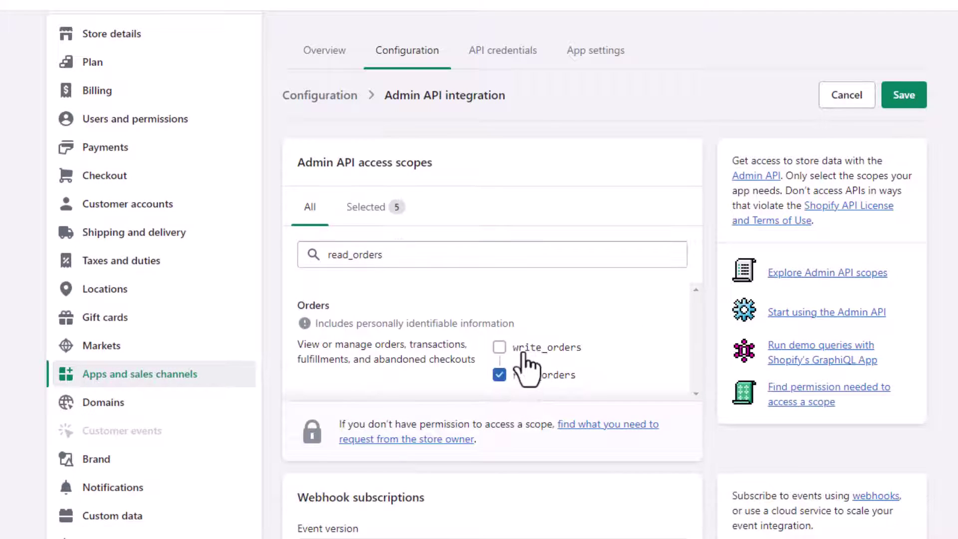
pyautogui.click(521, 350)
# - Filter for customers and grant read_customers and write_customers
pyautogui.click(429, 255)
pyautogui.hotkey('ctrl', 'a')
pyautogui.press('BackSpace')
pyautogui.write('read_customer')
pyautogui.click(539, 492)
pyautogui.click(544, 466)
# - Filter for shipping and grant write_shipping and read_shipping
pyautogui.click(443, 255)
pyautogui.hotkey('ctrl', 'a')
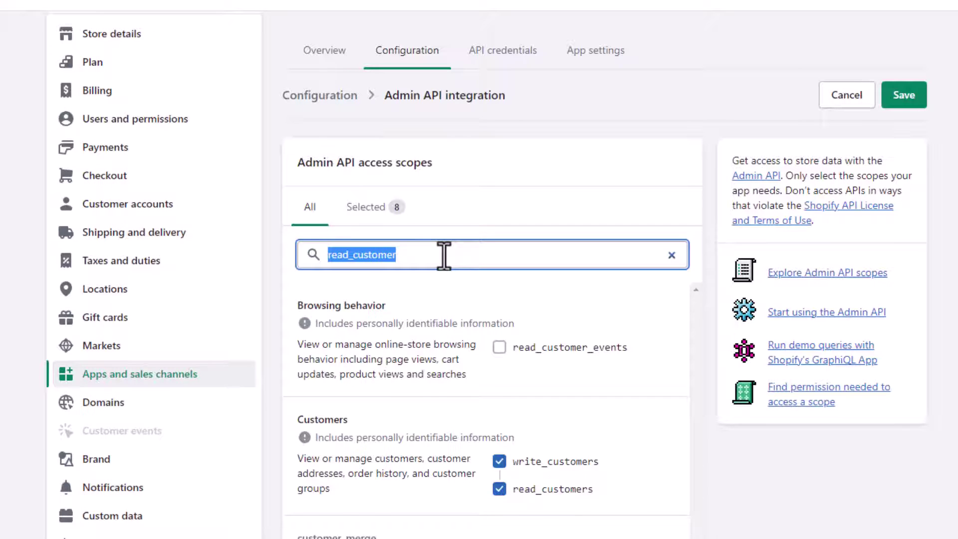
pyautogui.press('BackSpace')
pyautogui.write('write_shipping')
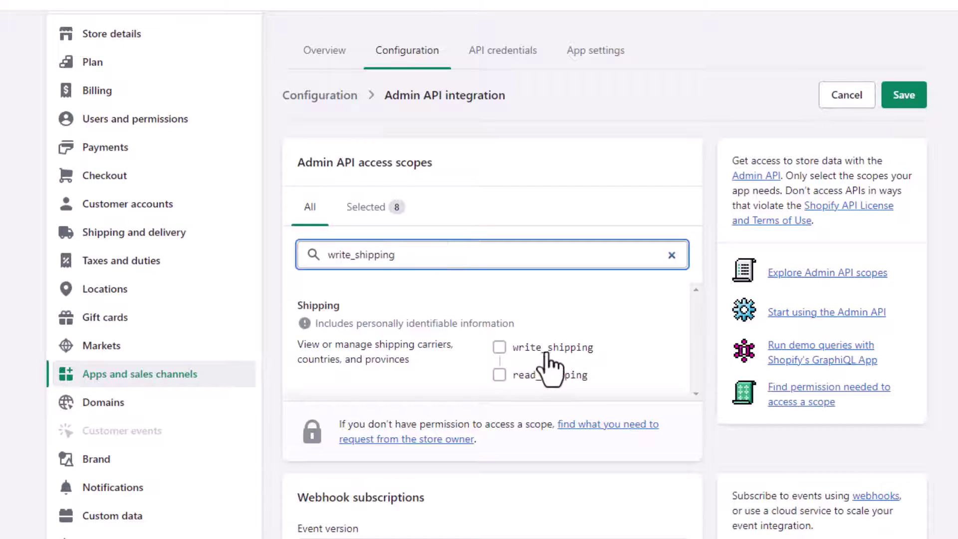
pyautogui.click(549, 349)
pyautogui.click(549, 349)
pyautogui.click(549, 349)
# - Filter for inventory and grant read_inventory and write_inventory
pyautogui.click(475, 255)
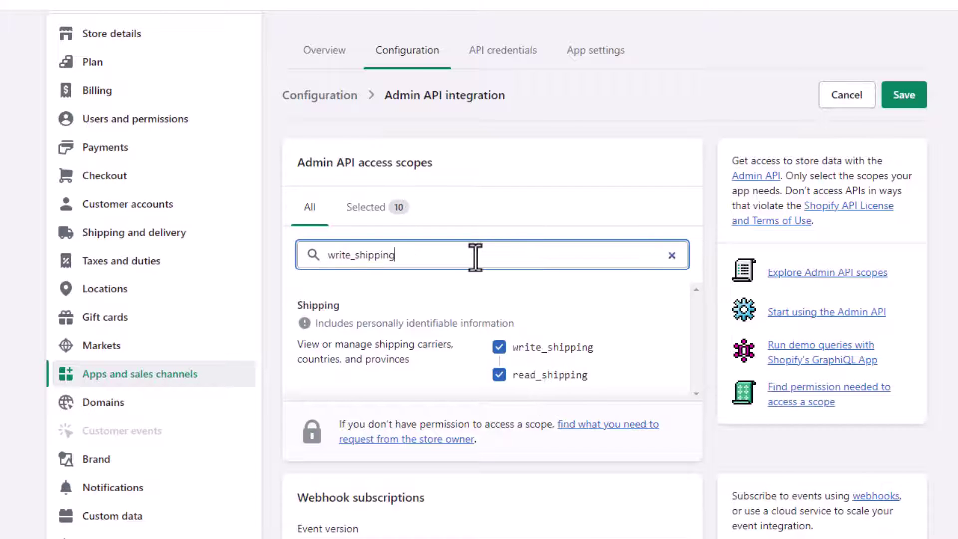
pyautogui.hotkey('ctrl', 'a')
pyautogui.press('BackSpace')
pyautogui.write('read_inveto')
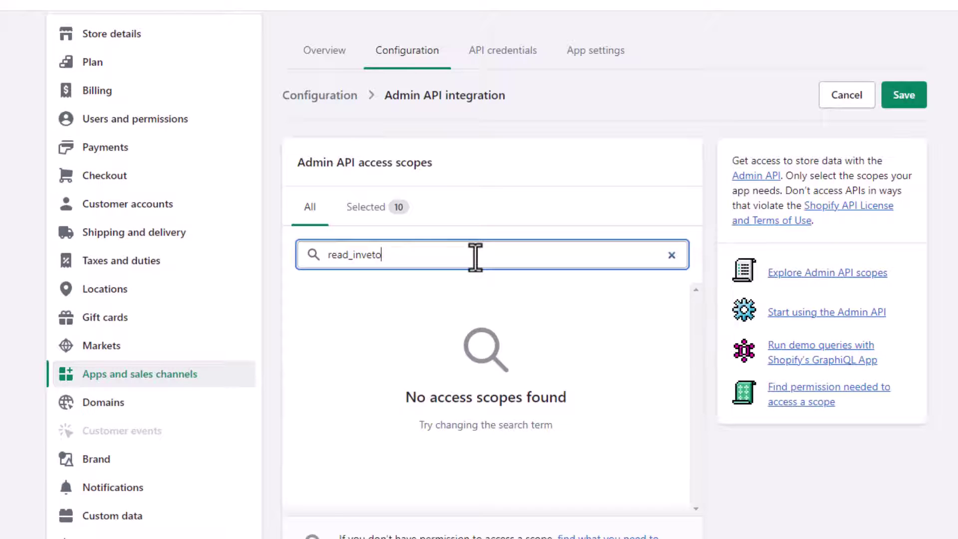
pyautogui.press('BackSpace')
pyautogui.write('nt')
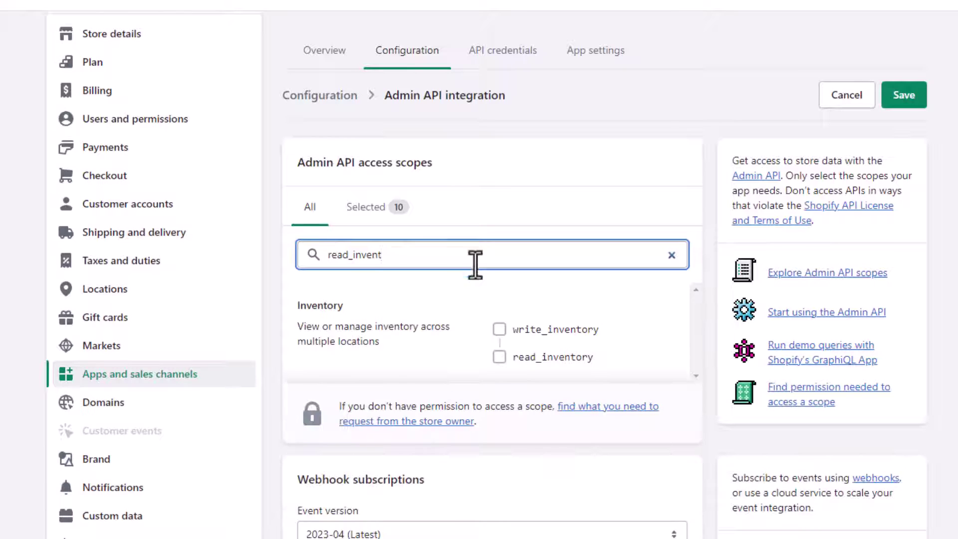
pyautogui.click(547, 357)
pyautogui.click(547, 330)
# - Filter for fulfillments and grant write_fulfillments and read_fulfillments
pyautogui.click(472, 265)
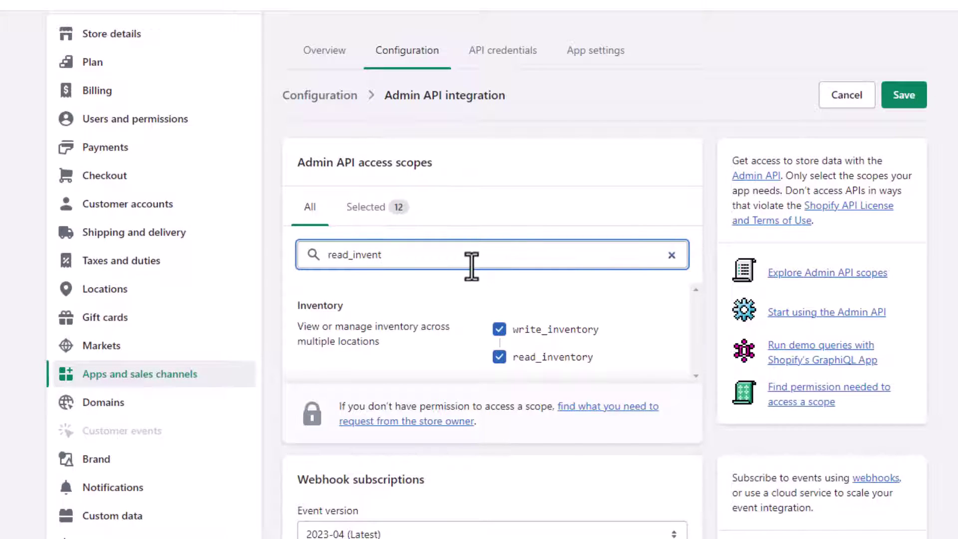
pyautogui.hotkey('ctrl', 'a')
pyautogui.press('BackSpace')
pyautogui.write('read_fu')
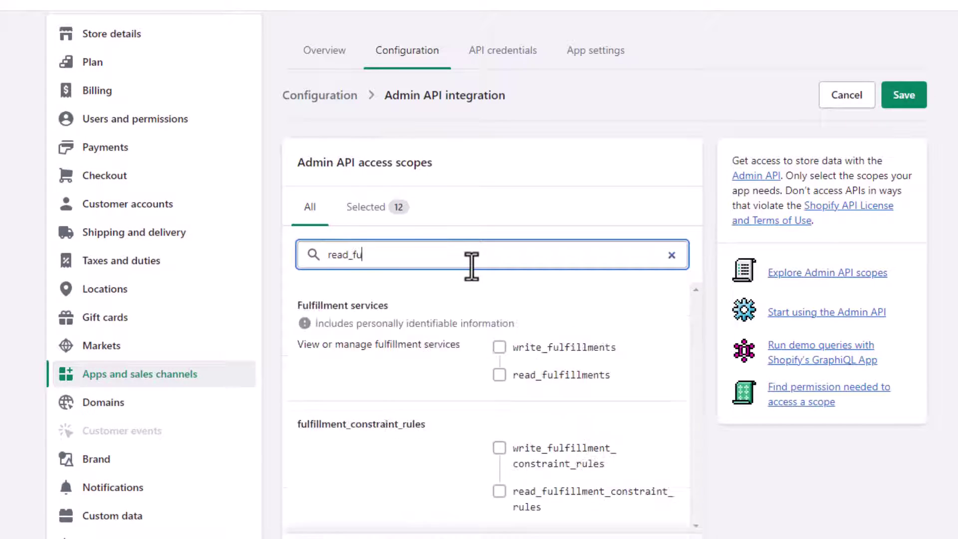
pyautogui.click(548, 348)
pyautogui.click(548, 376)
# - Grant write_assigned_fulfillment_orders and read_assigned_fulfillment_orders
pyautogui.click(437, 252)
pyautogui.hotkey('ctrl', 'a')
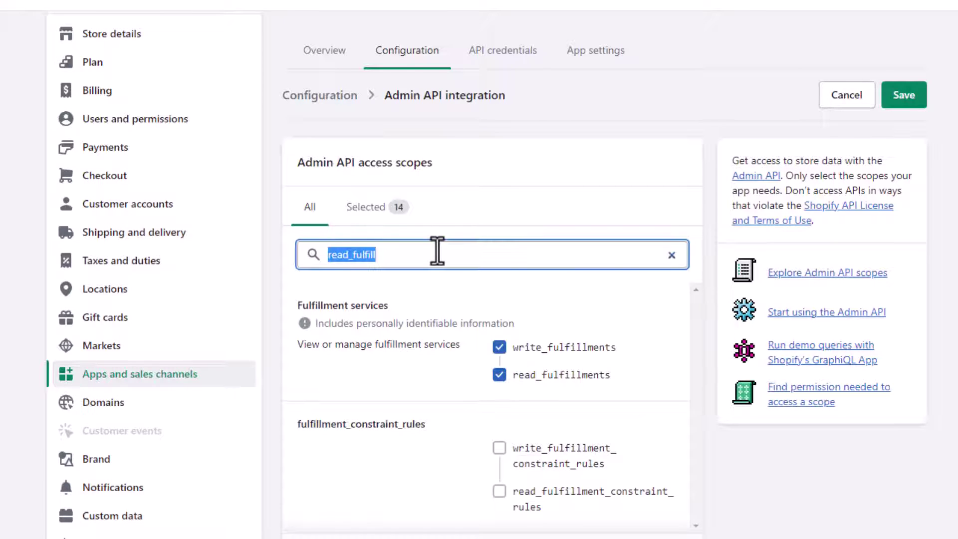
pyautogui.press('BackSpace')
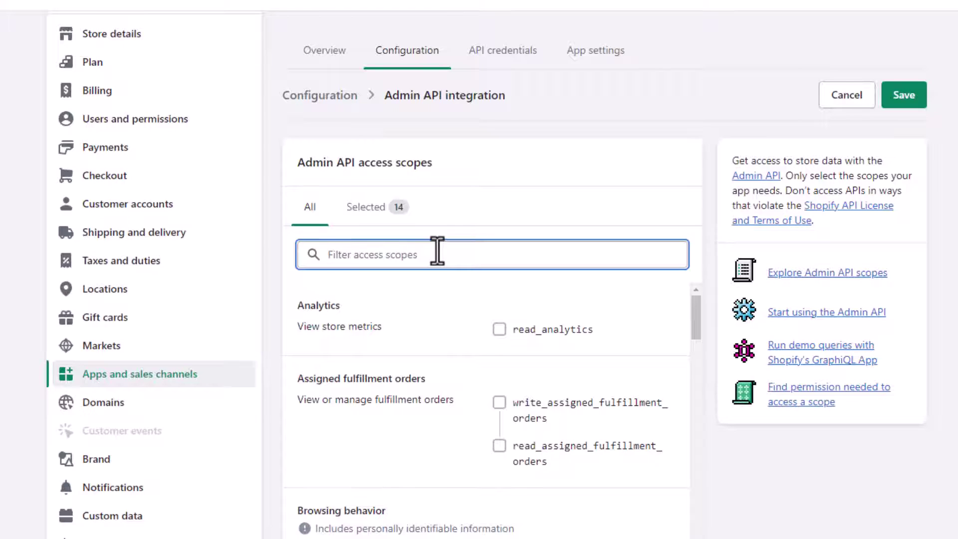
pyautogui.write('read_ass')
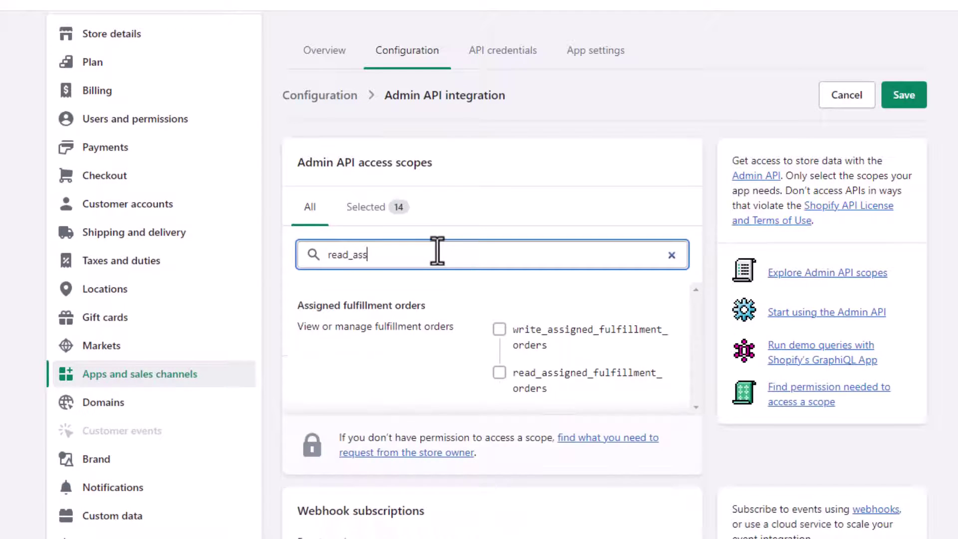
pyautogui.write('gned')
pyautogui.click(562, 349)
pyautogui.click(555, 388)
# - Grant both third-party fulfillment orders scopes and switch to the Selected list
pyautogui.click(432, 257)
pyautogui.hotkey('ctrl', 'a')
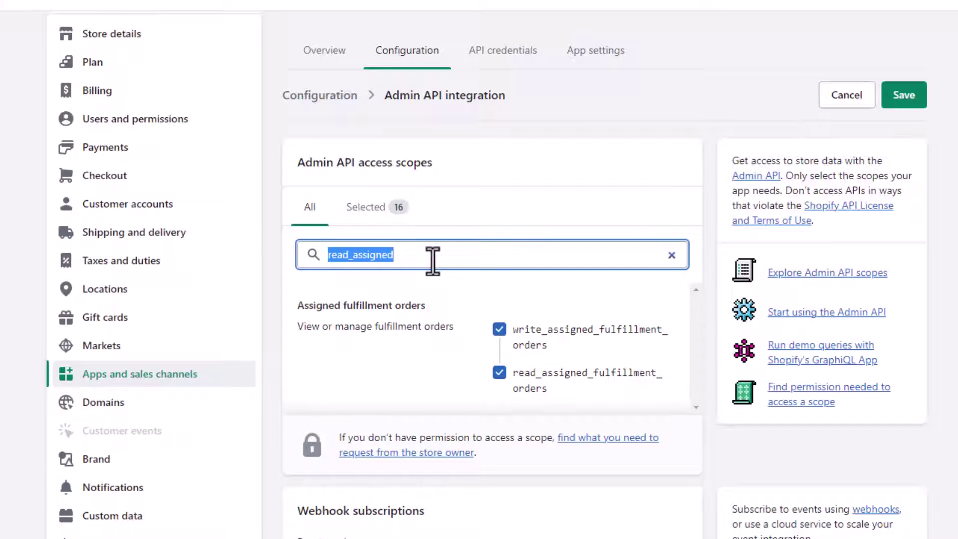
pyautogui.press('BackSpace')
pyautogui.write('read_third')
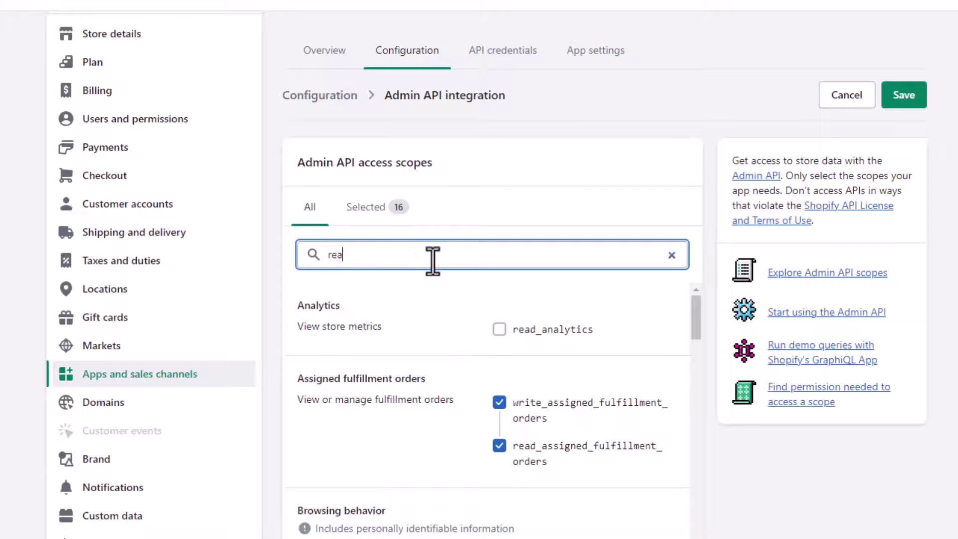
pyautogui.click(525, 348)
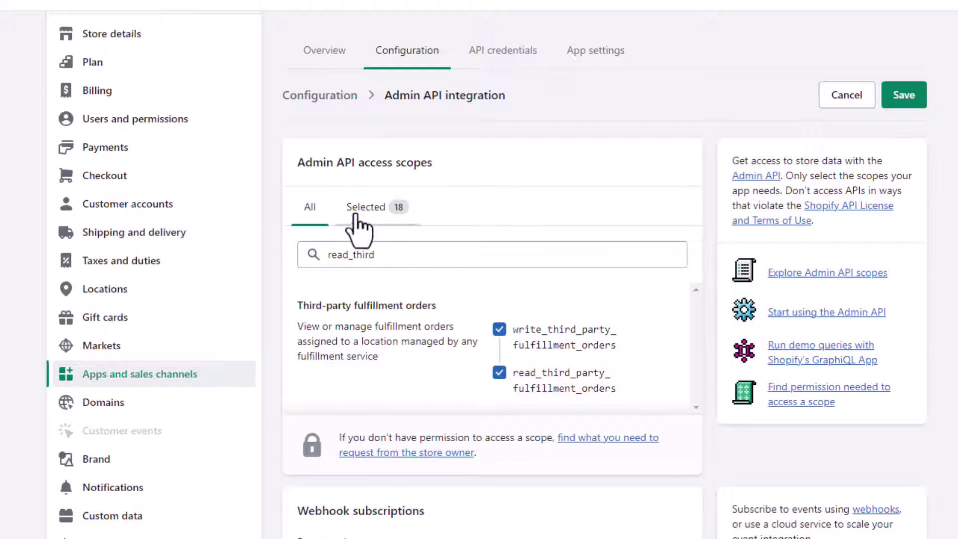
pyautogui.click(378, 211)
# - Clear the filter and scroll through all 18 selected scopes, from assigned fulfillment orders to products
pyautogui.moveTo(380, 254); pyautogui.dragTo(284, 252)
pyautogui.press('BackSpace')
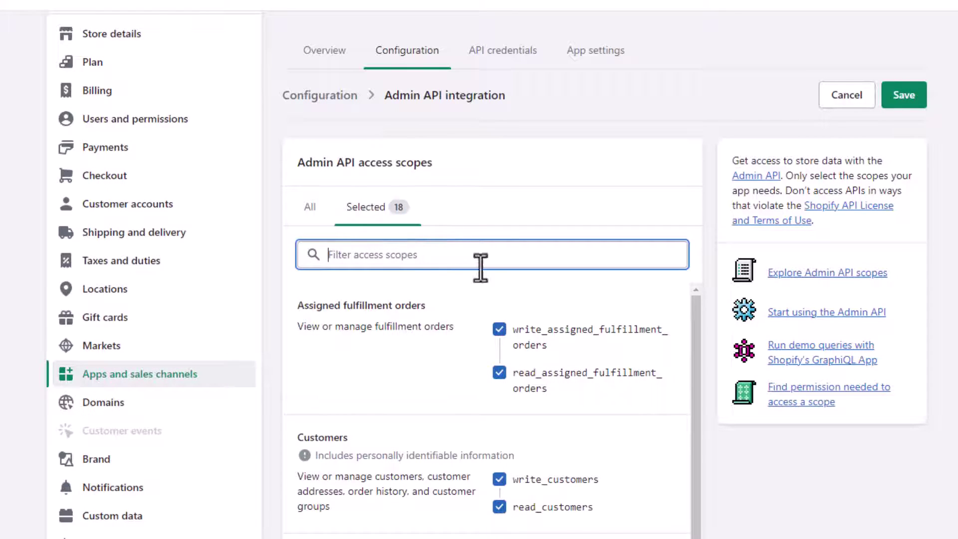
pyautogui.scroll(-10, 514, 339)
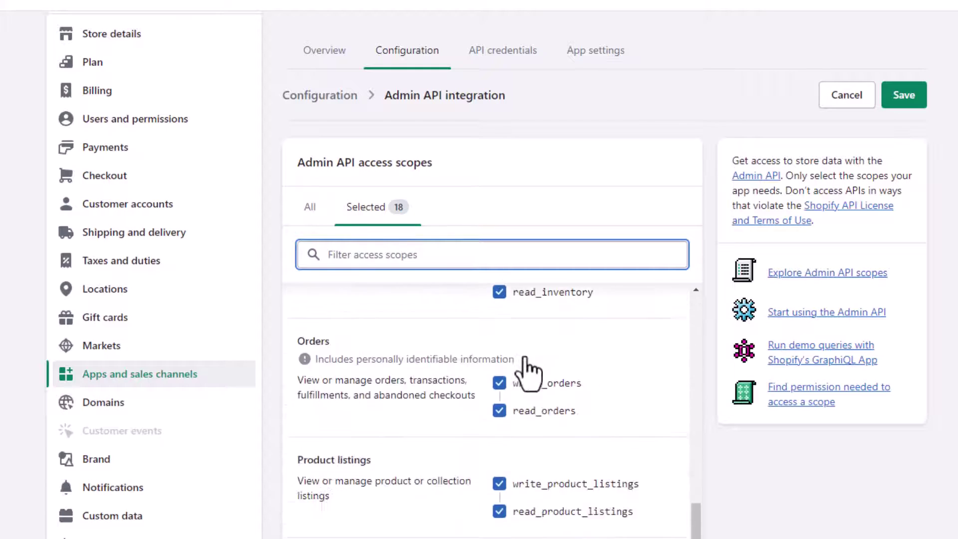
pyautogui.scroll(-5, 530, 390)
pyautogui.scroll(5, 535, 414)
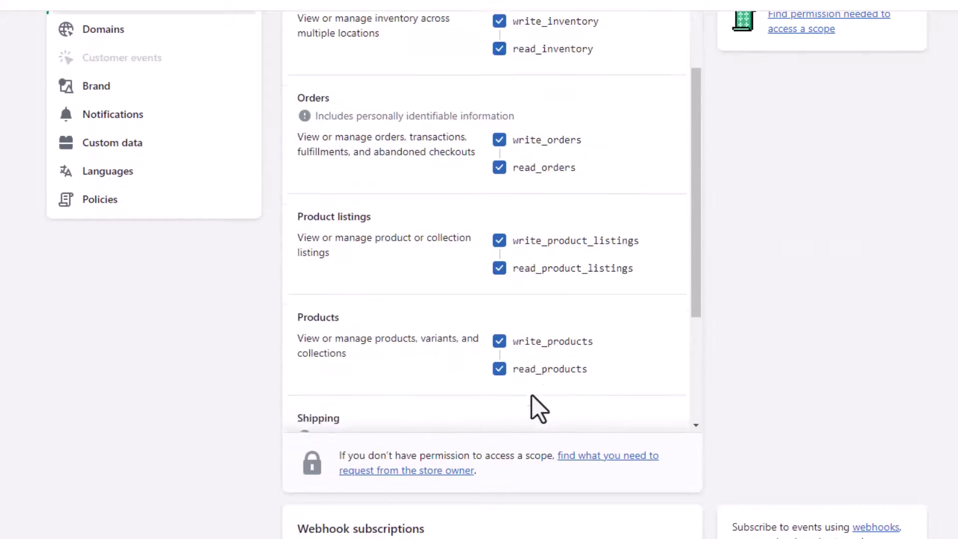
pyautogui.scroll(8, 549, 404)
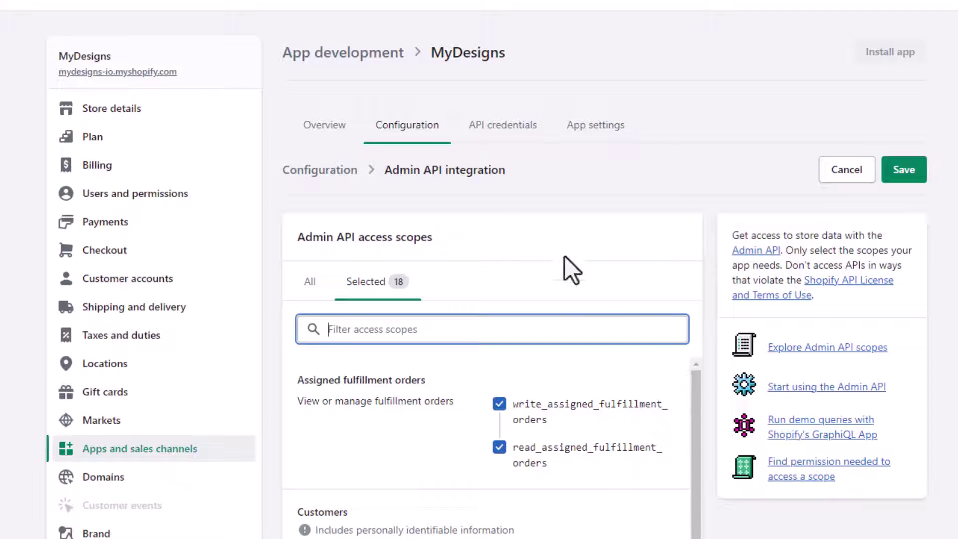
# - Save the scopes and install the MyDesigns app on the store
pyautogui.click(906, 174)
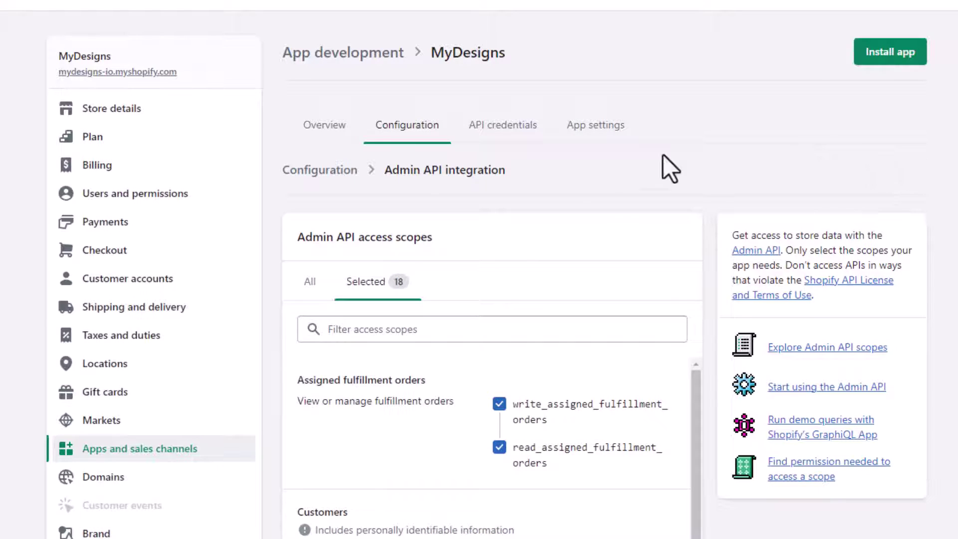
pyautogui.click(889, 58)
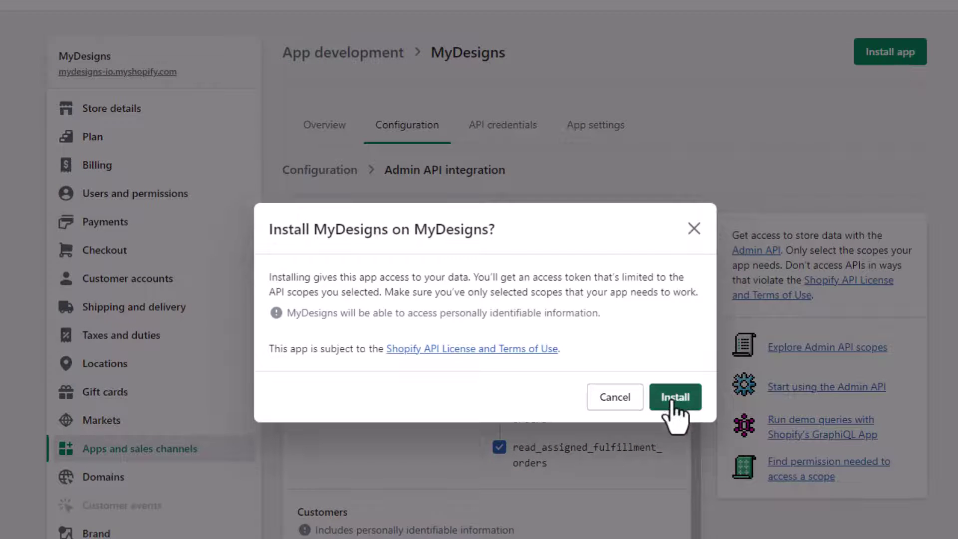
pyautogui.click(672, 401)
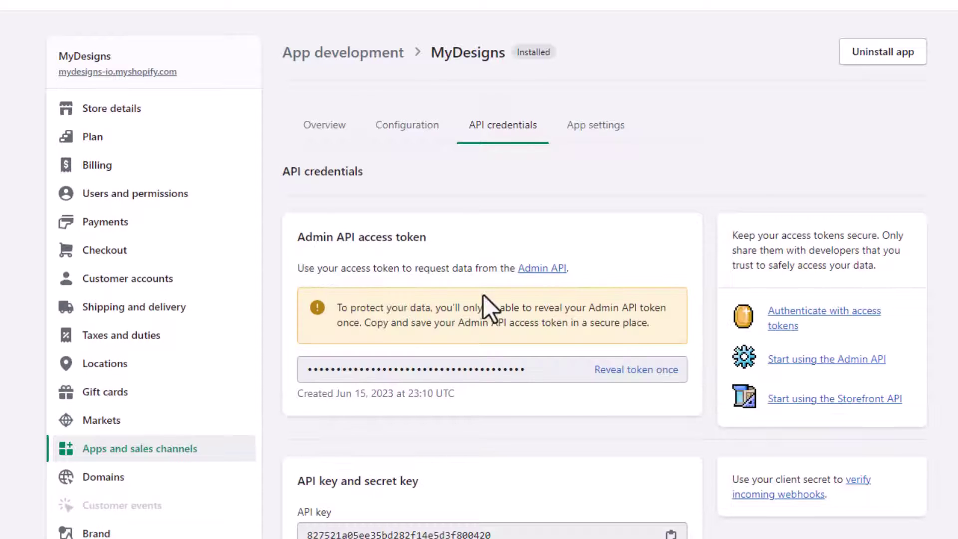
pyautogui.scroll(-1, 522, 157)
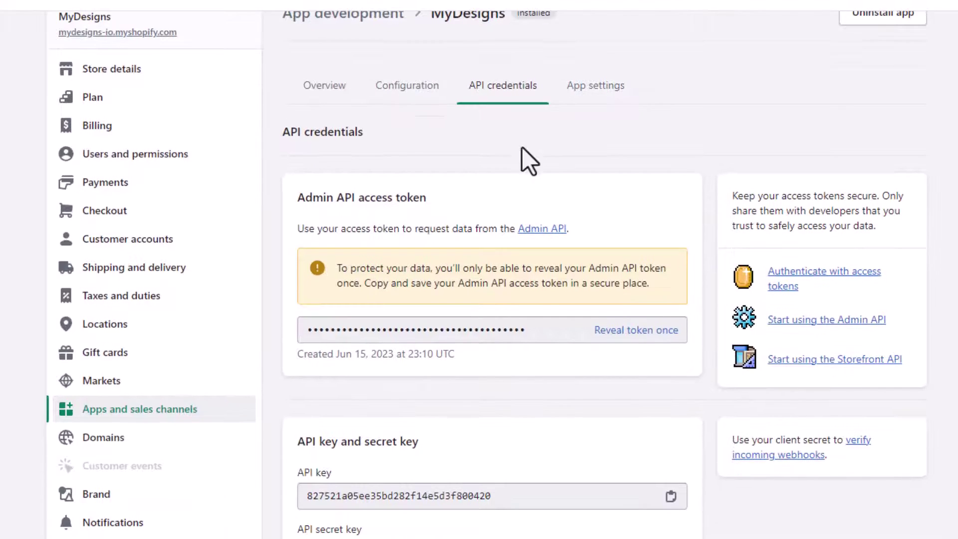
pyautogui.moveTo(294, 198); pyautogui.dragTo(415, 198)
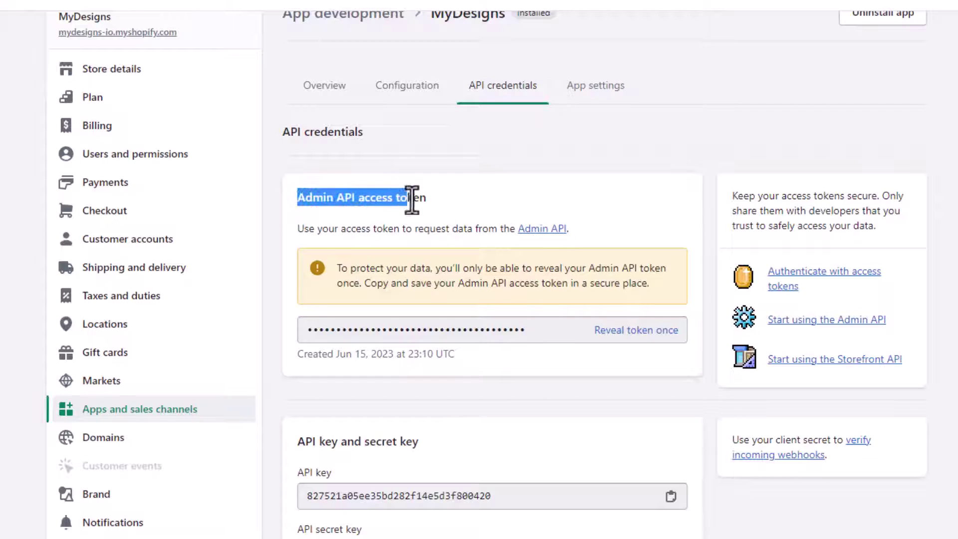
pyautogui.click(460, 198)
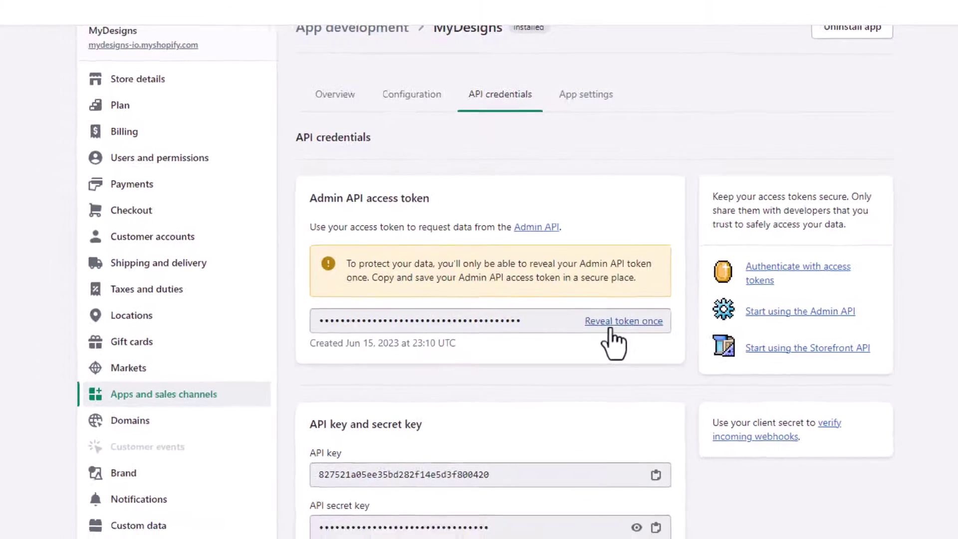
# - Reveal and copy the Admin API access token, then paste it into MyDesigns' access token field
pyautogui.click(634, 330)
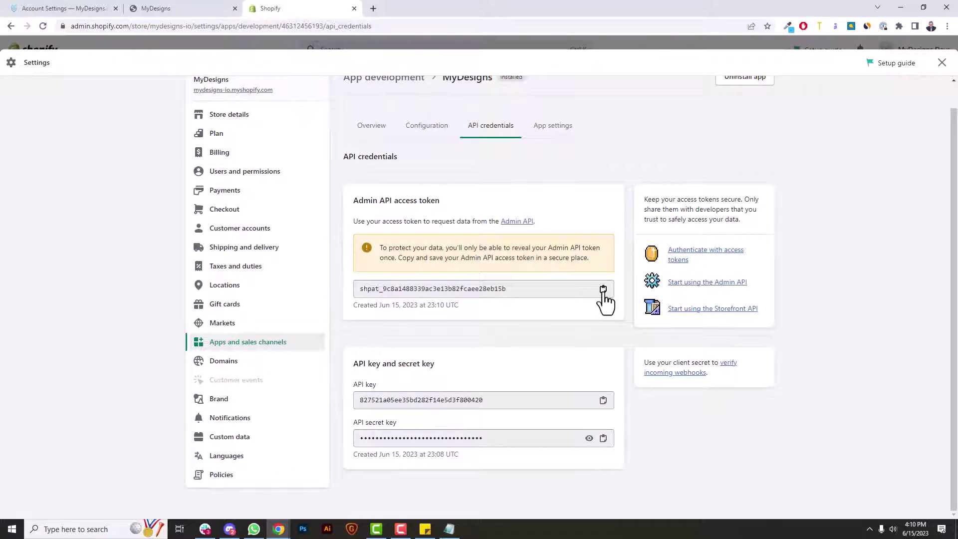
pyautogui.click(603, 290)
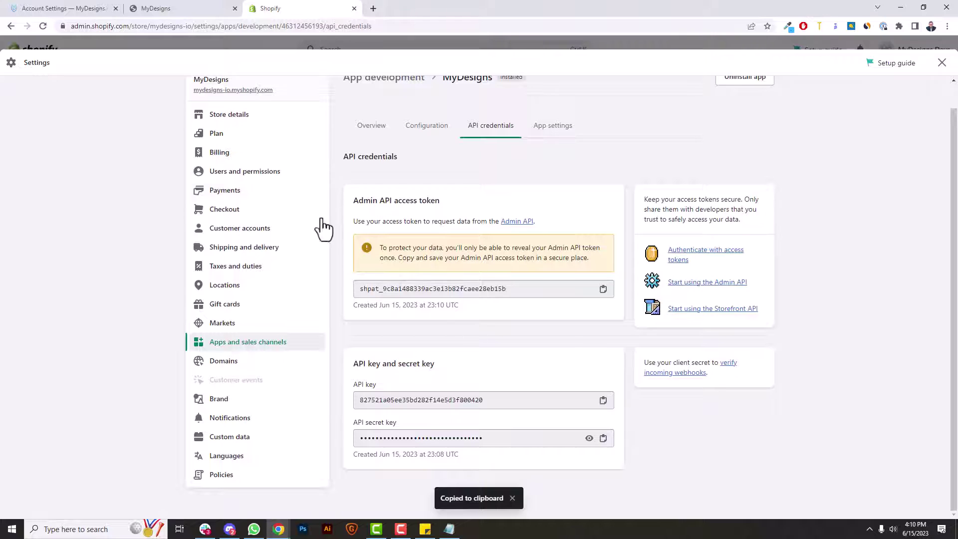
pyautogui.click(189, 8)
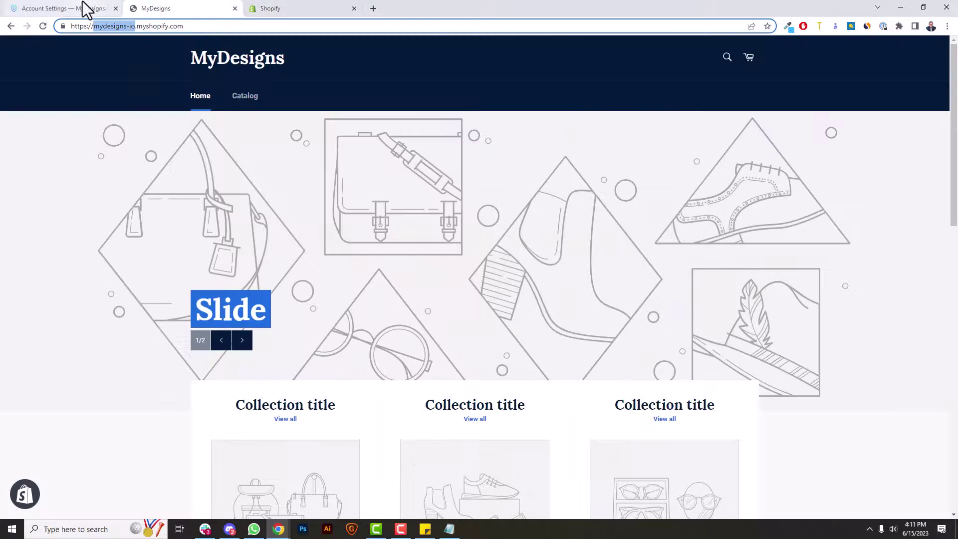
pyautogui.click(82, 7)
pyautogui.click(431, 233)
pyautogui.hotkey('ctrl', 'v')
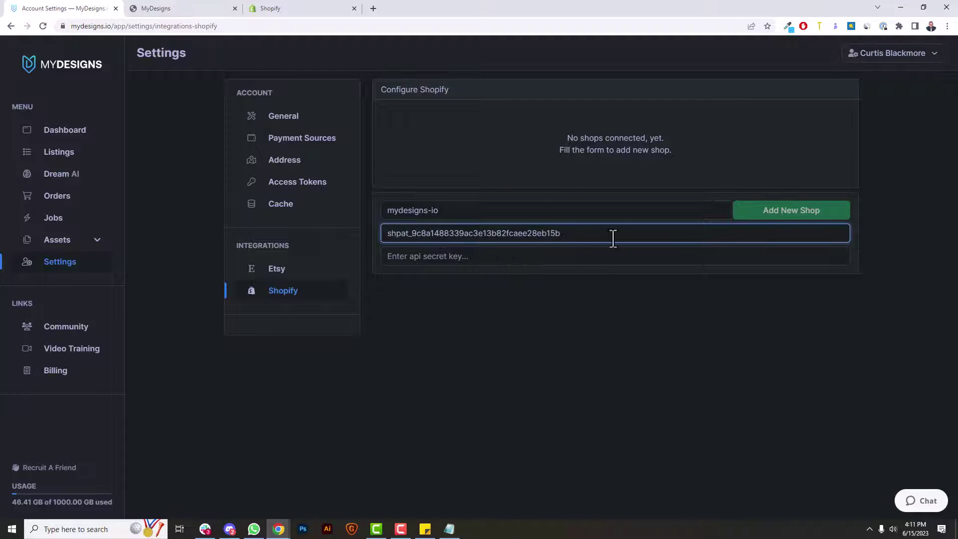
# - Copy the Shopify app's API secret key, then return to MyDesigns' Shopify connection form
pyautogui.click(279, 11)
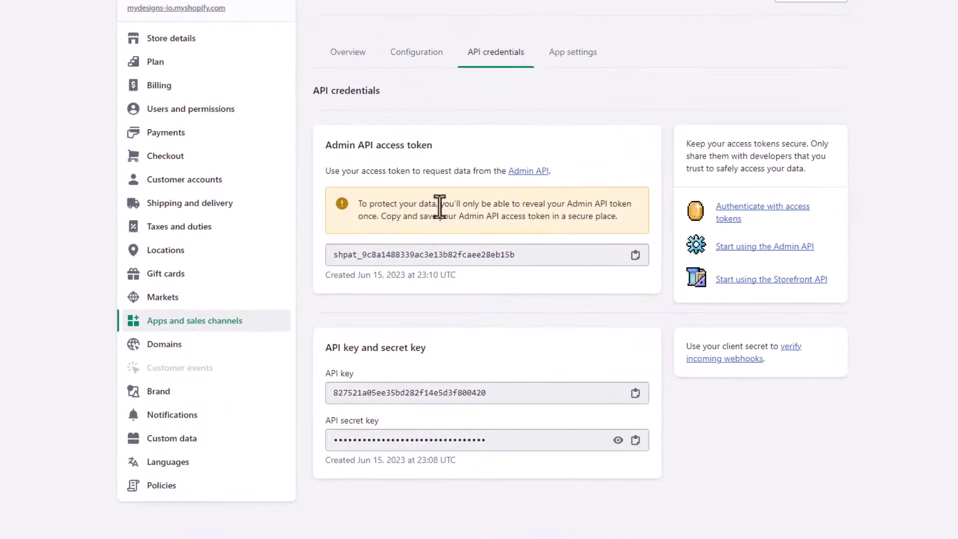
pyautogui.moveTo(325, 347); pyautogui.dragTo(456, 347)
pyautogui.click(419, 352)
pyautogui.moveTo(367, 423); pyautogui.dragTo(403, 424)
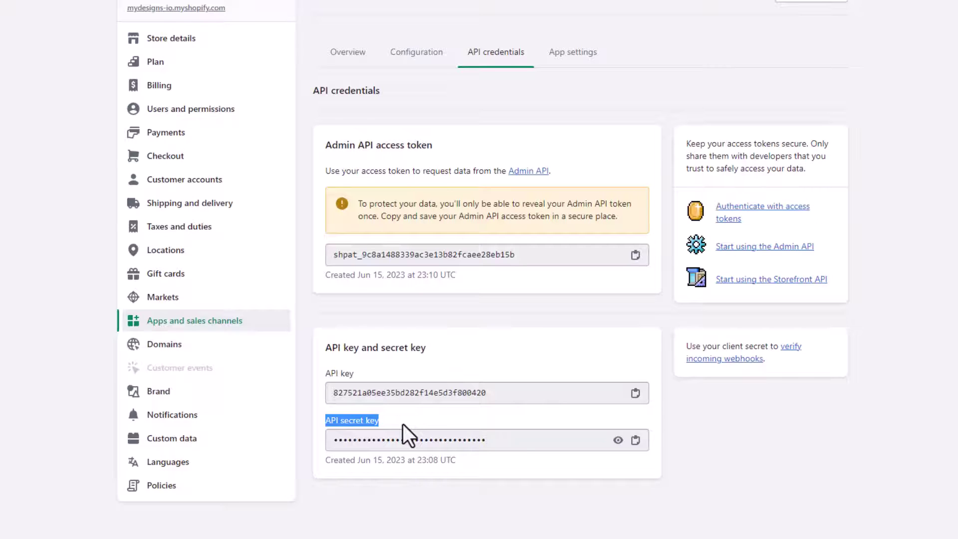
pyautogui.click(635, 440)
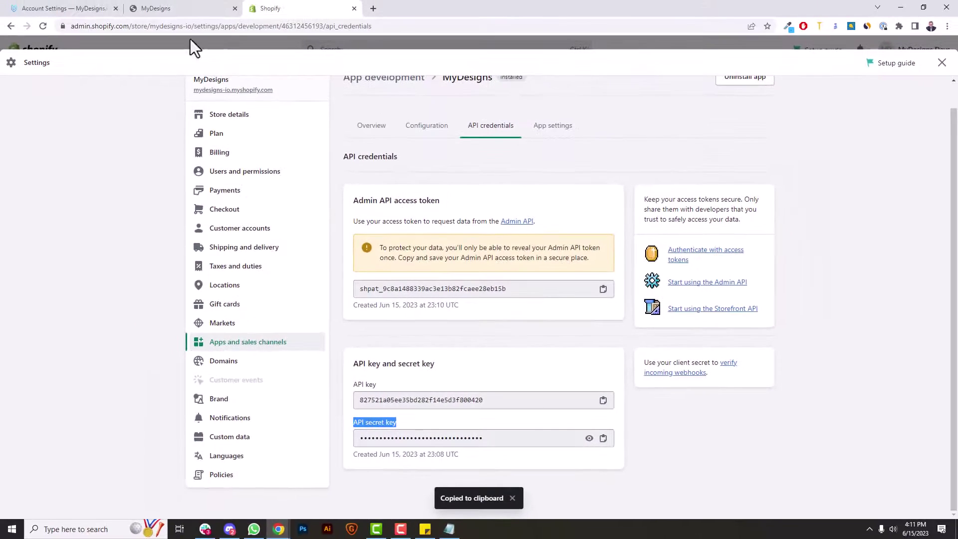
pyautogui.click(86, 6)
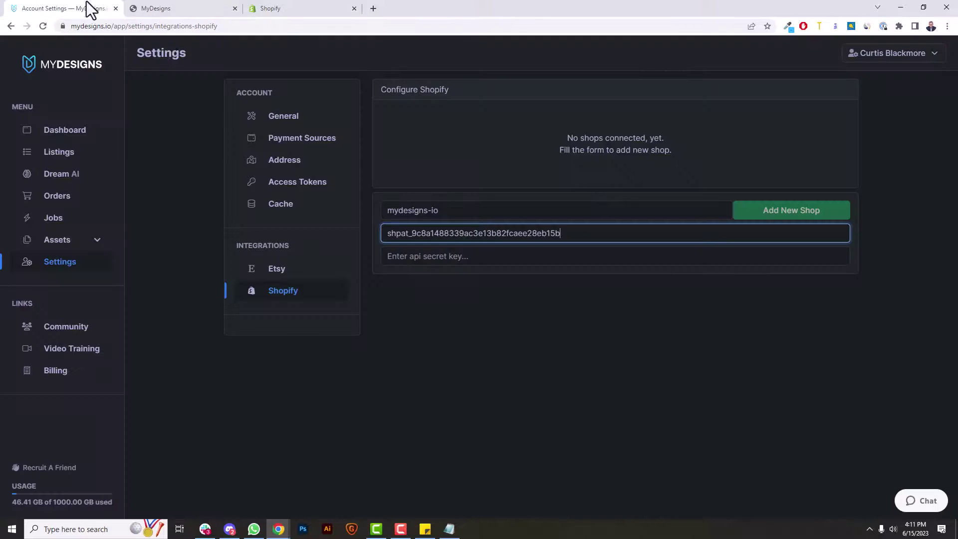
# - Paste the API secret key into the form and add the new shop
pyautogui.click(424, 258)
pyautogui.hotkey('ctrl', 'v')
pyautogui.click(449, 289)
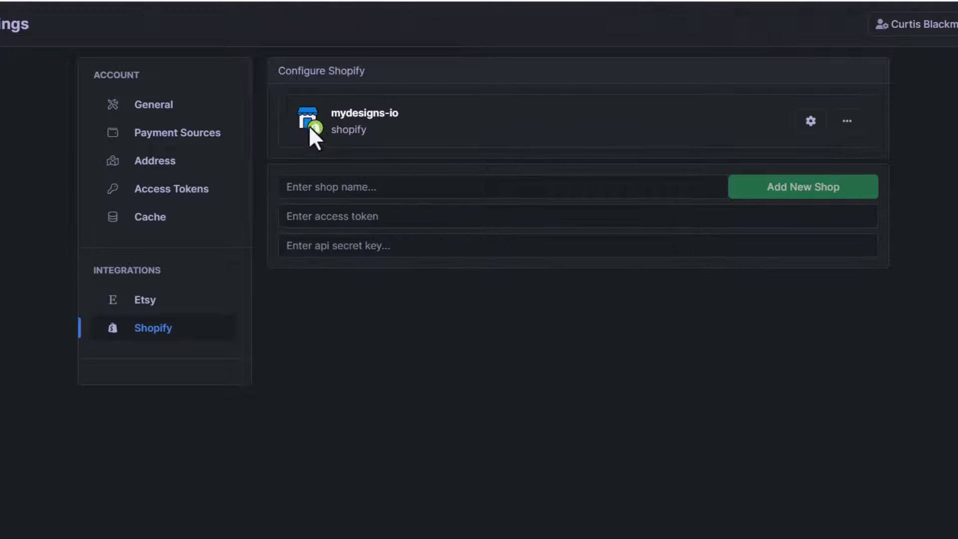
# - Review the mydesigns-io shop card's order options and its disconnect and return address options
pyautogui.moveTo(330, 113); pyautogui.dragTo(432, 113)
pyautogui.click(432, 112)
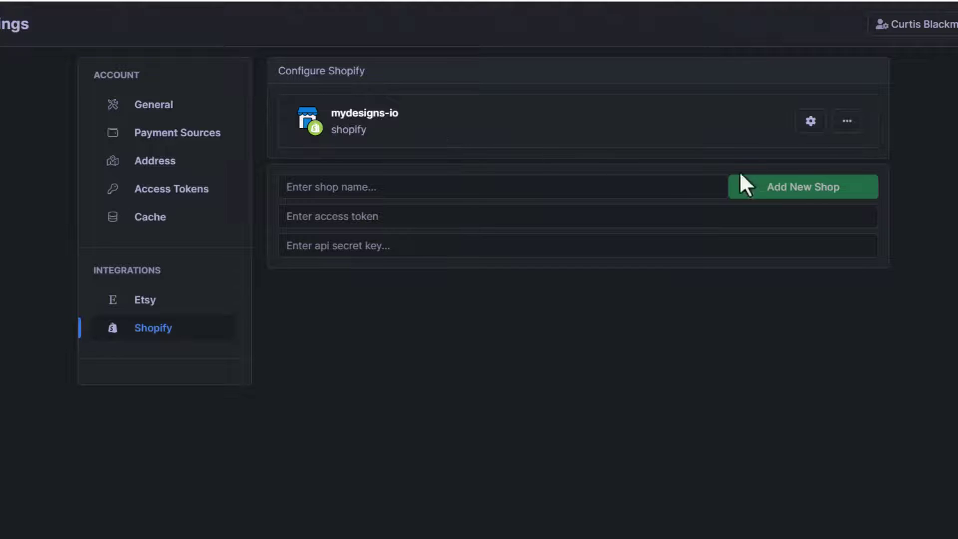
pyautogui.click(813, 131)
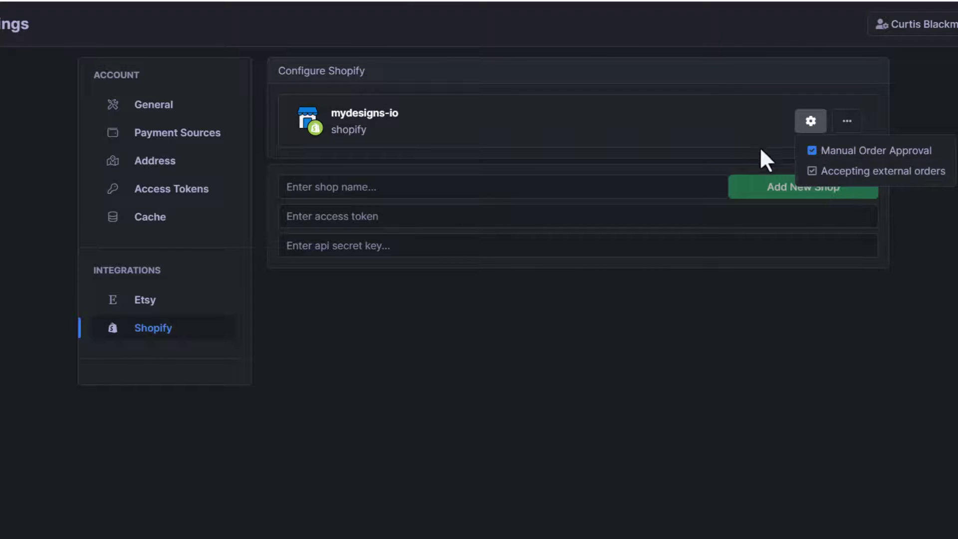
pyautogui.click(847, 127)
pyautogui.click(847, 125)
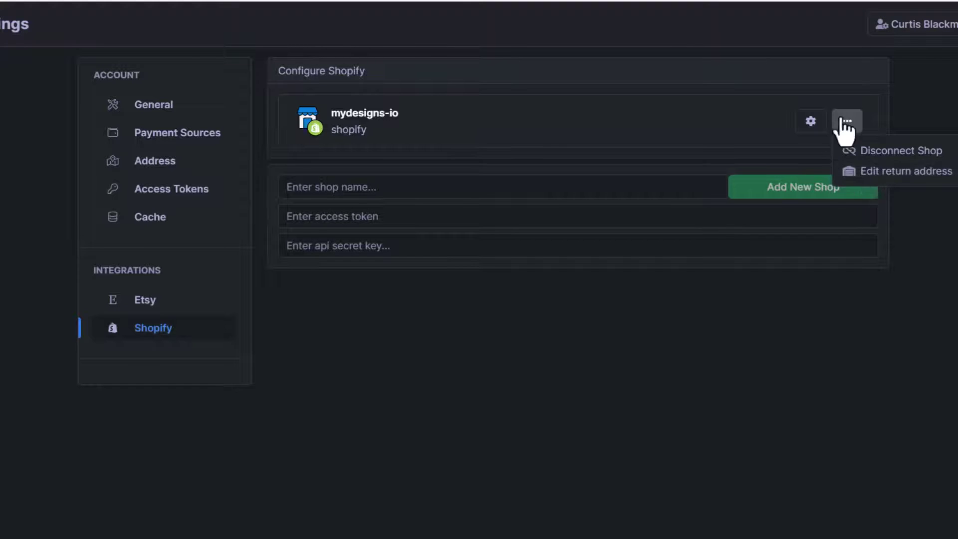
pyautogui.click(531, 119)
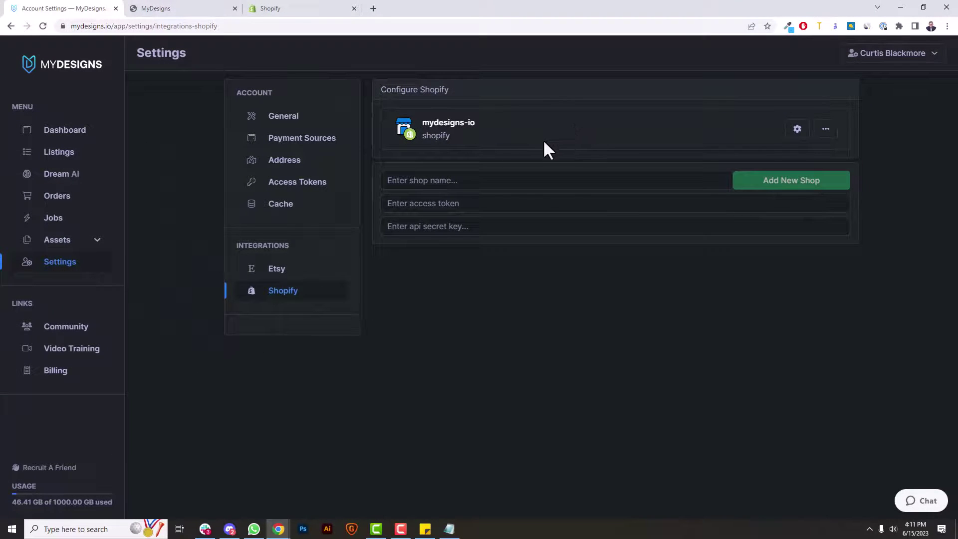
# - In Listings, keep all 10 listings selected and choose Publish > Product
pyautogui.click(86, 159)
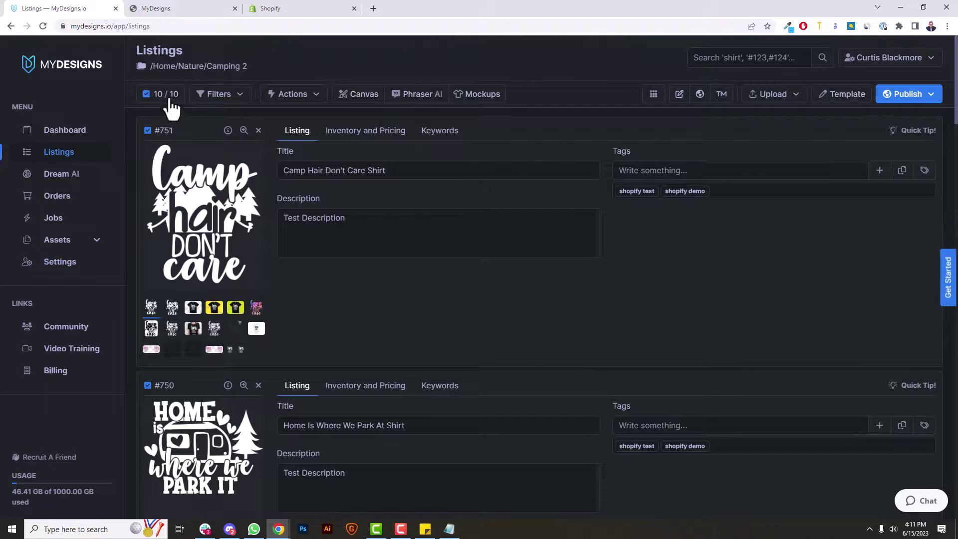
pyautogui.click(160, 95)
pyautogui.click(166, 145)
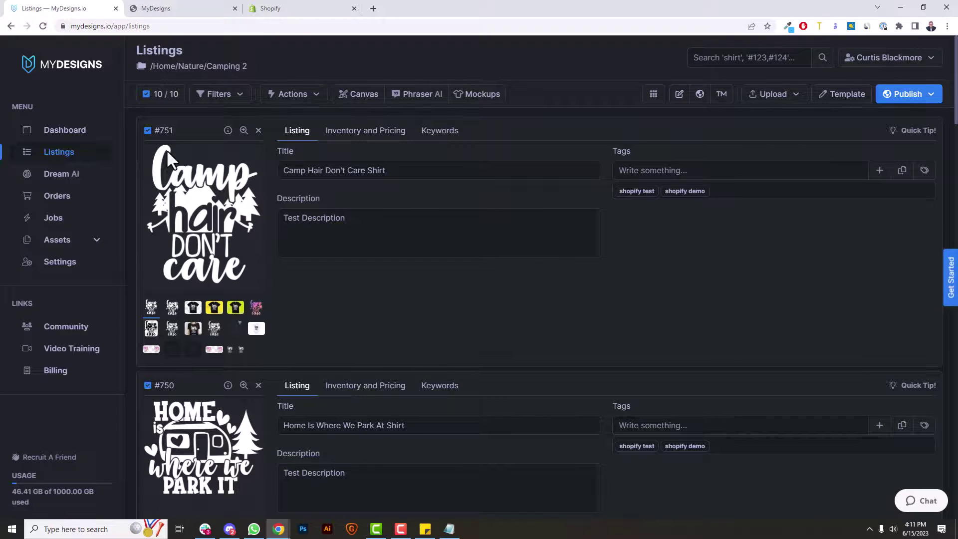
pyautogui.click(906, 95)
pyautogui.click(893, 122)
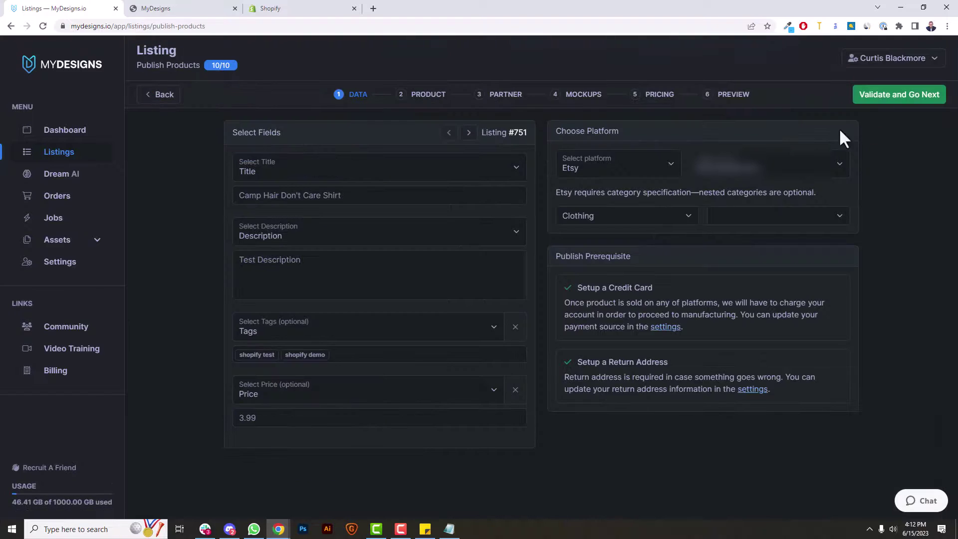
# - Set the publishing platform to Shopify and the store to mydesigns-io
pyautogui.click(607, 172)
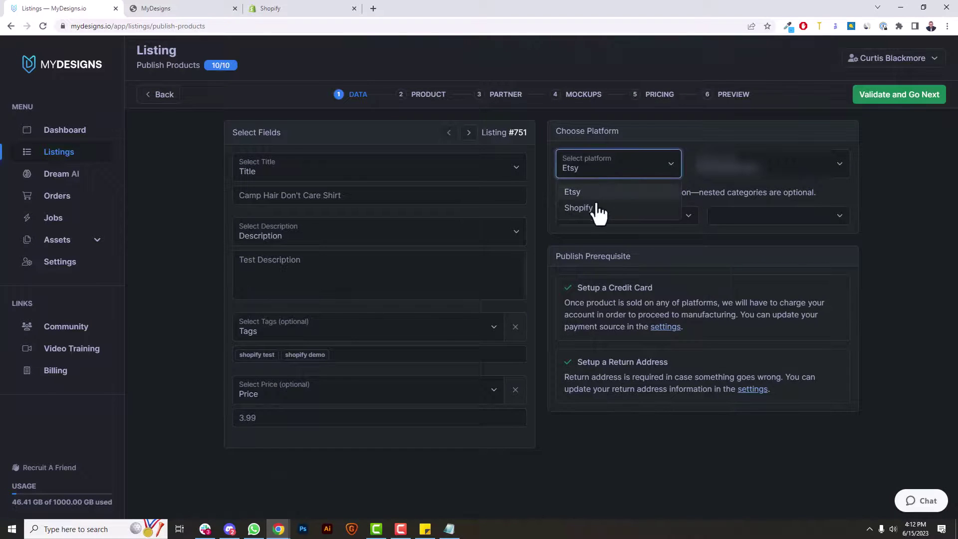
pyautogui.click(595, 208)
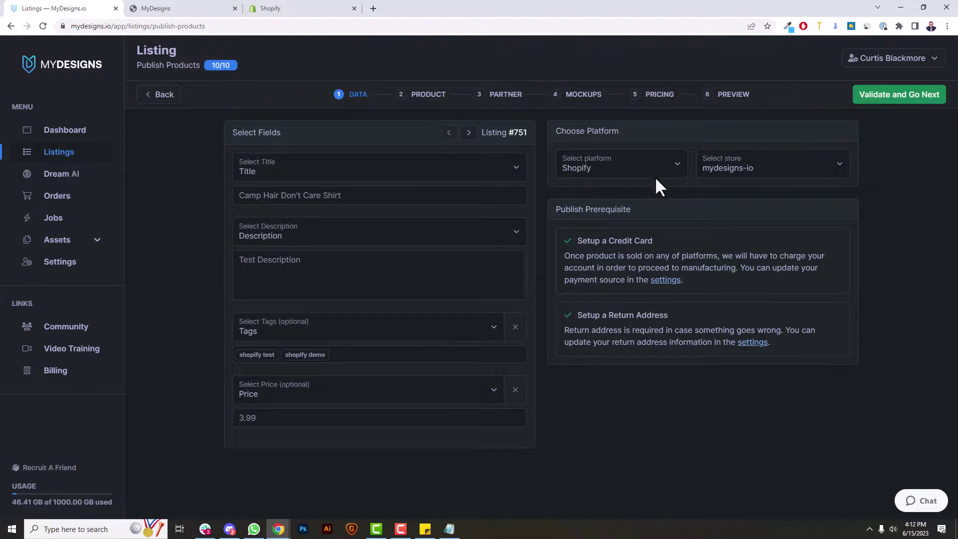
pyautogui.click(734, 170)
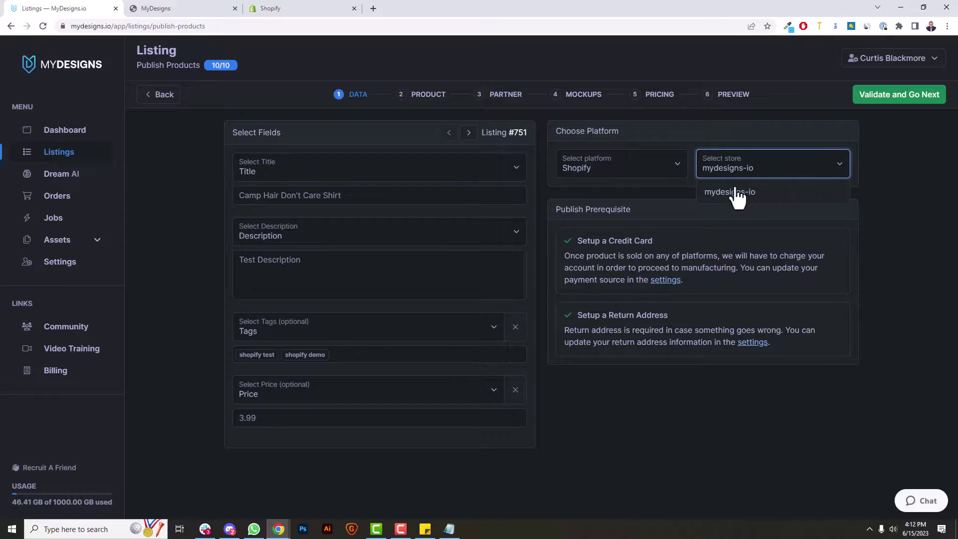
pyautogui.click(732, 177)
# - Open the General page of MyDesigns' account Settings from the left sidebar
pyautogui.click(63, 263)
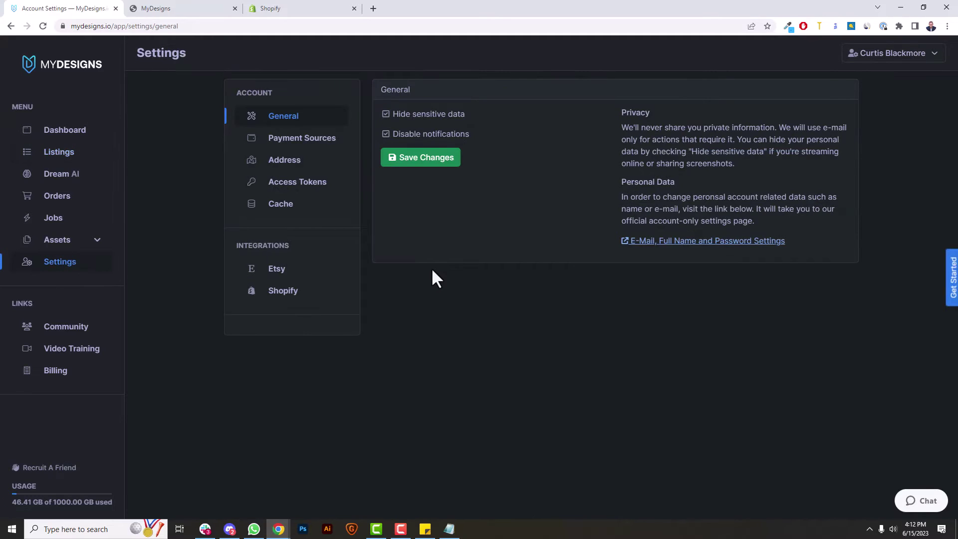